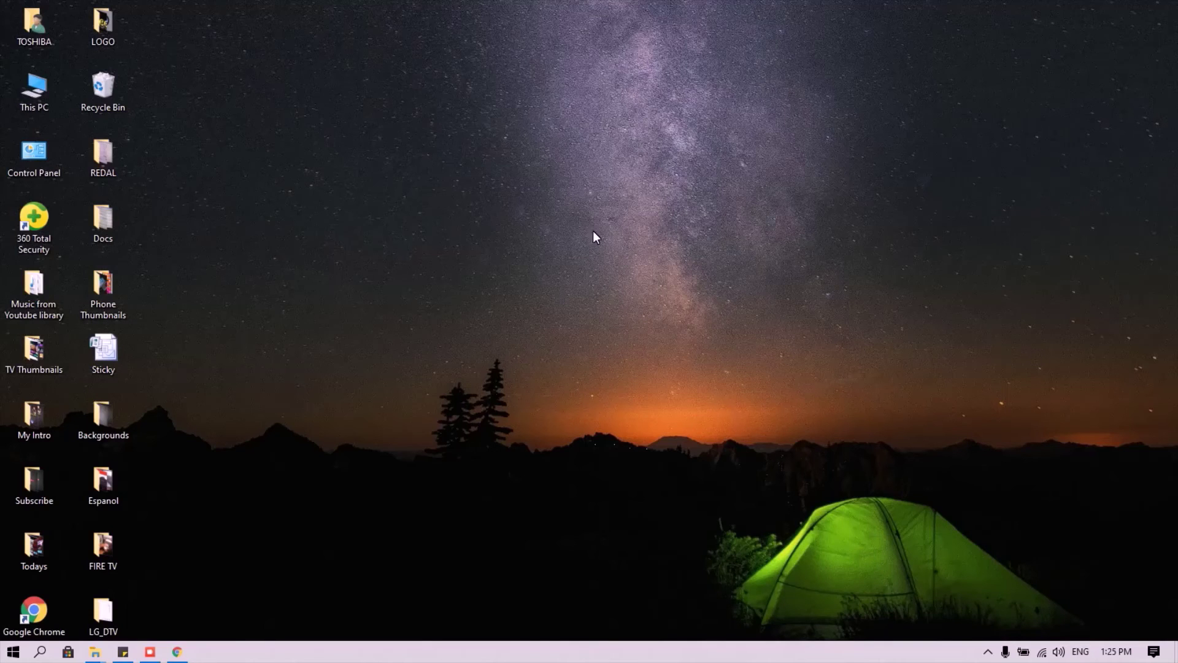
Step: Launch Chrome and search Google for '32ln570b-uh software update'
{"action": "left_click", "coordinate": [176, 652]}
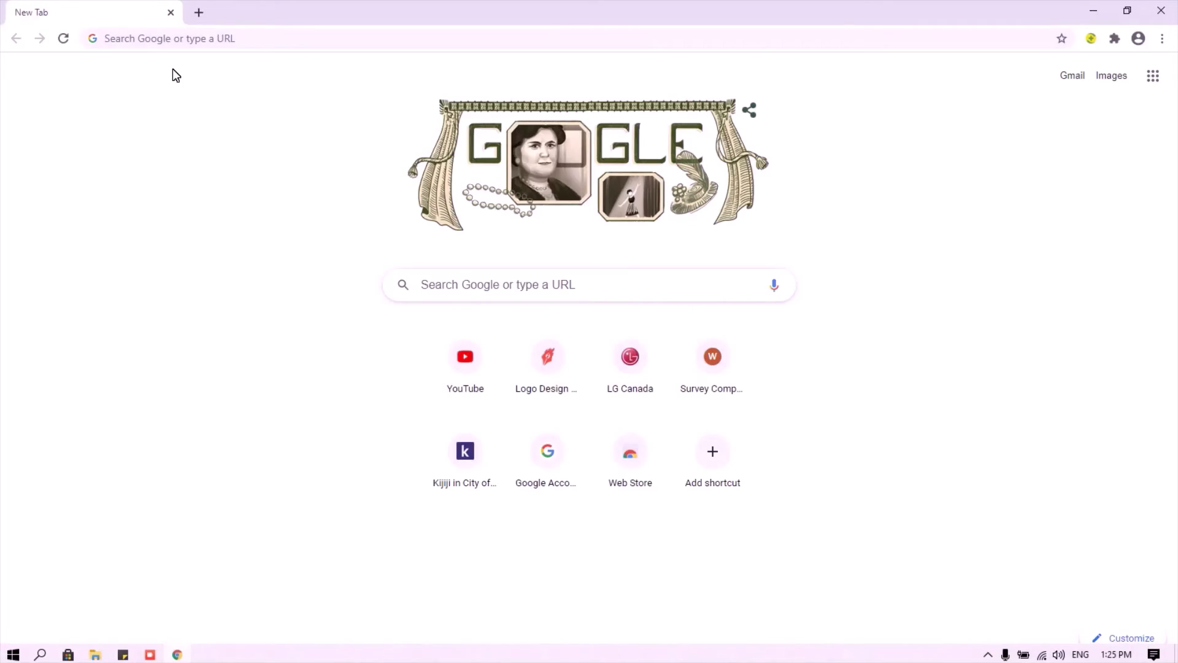
{"action": "left_click", "coordinate": [173, 38]}
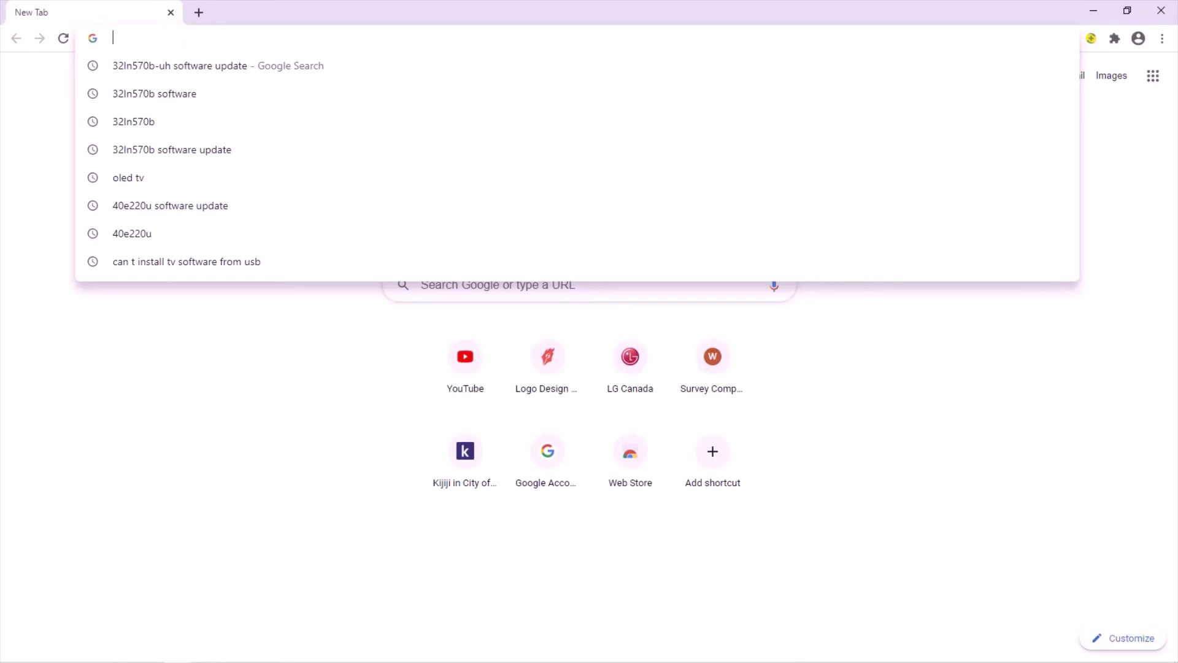
{"action": "type", "text": "32ln570b-uh software update"}
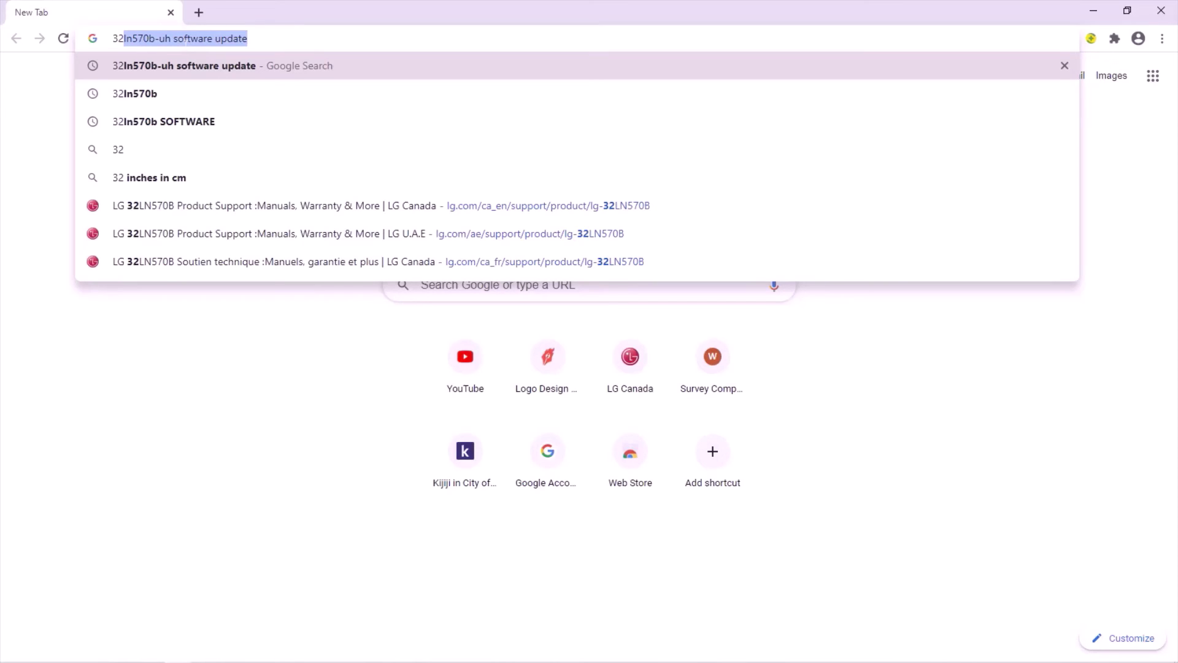
{"action": "left_click", "coordinate": [155, 38]}
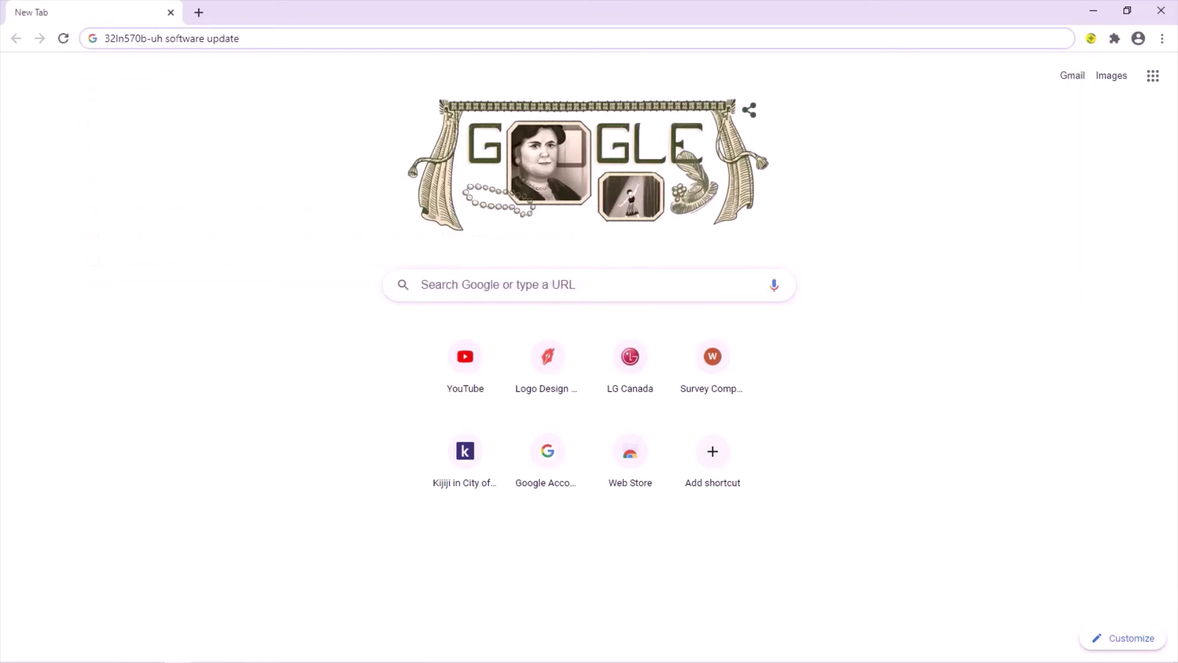
{"action": "left_click_drag", "start_coordinate": [239, 38], "coordinate": [141, 38]}
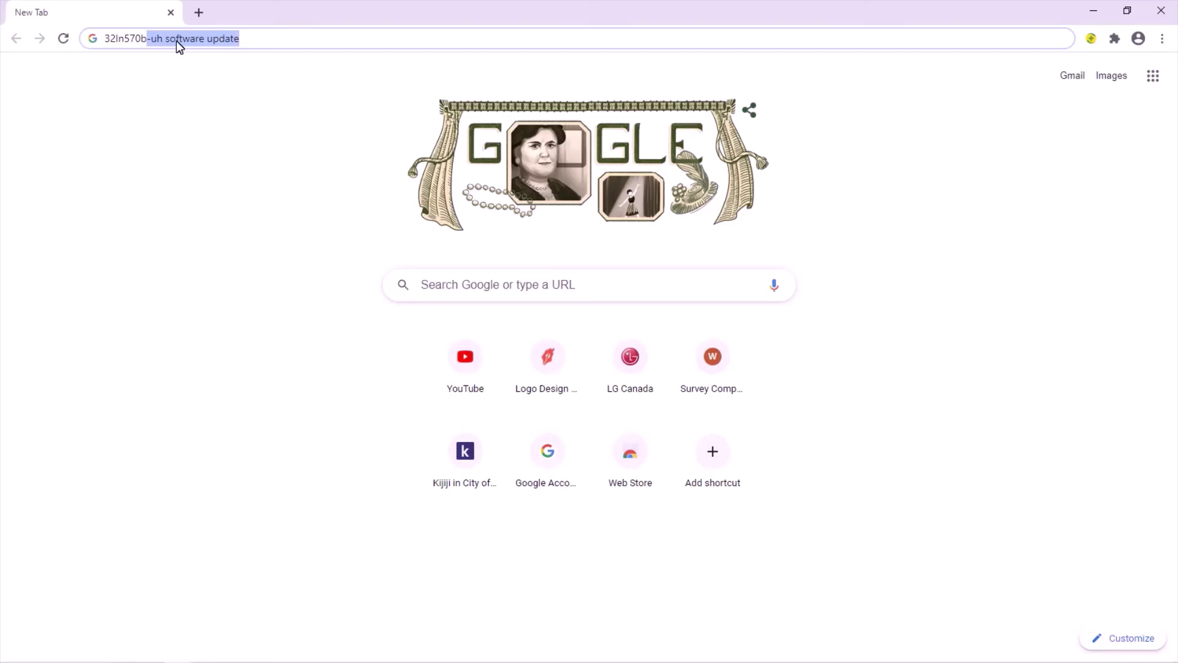
{"action": "key", "text": "BackSpace"}
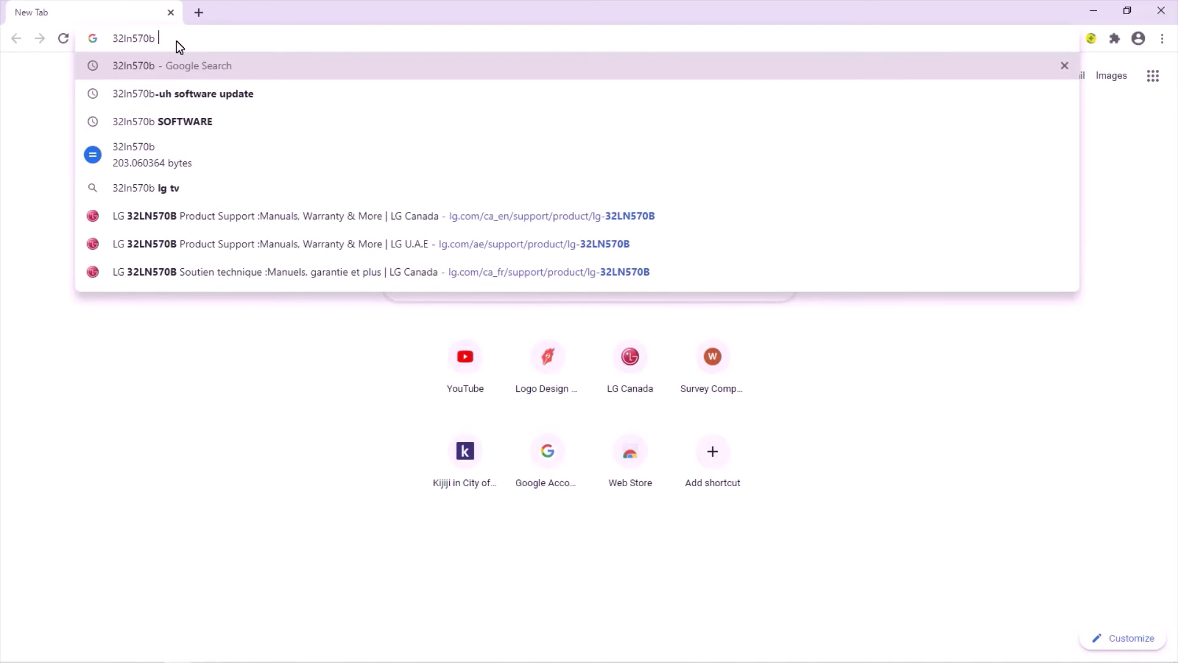
{"action": "left_click", "coordinate": [196, 86]}
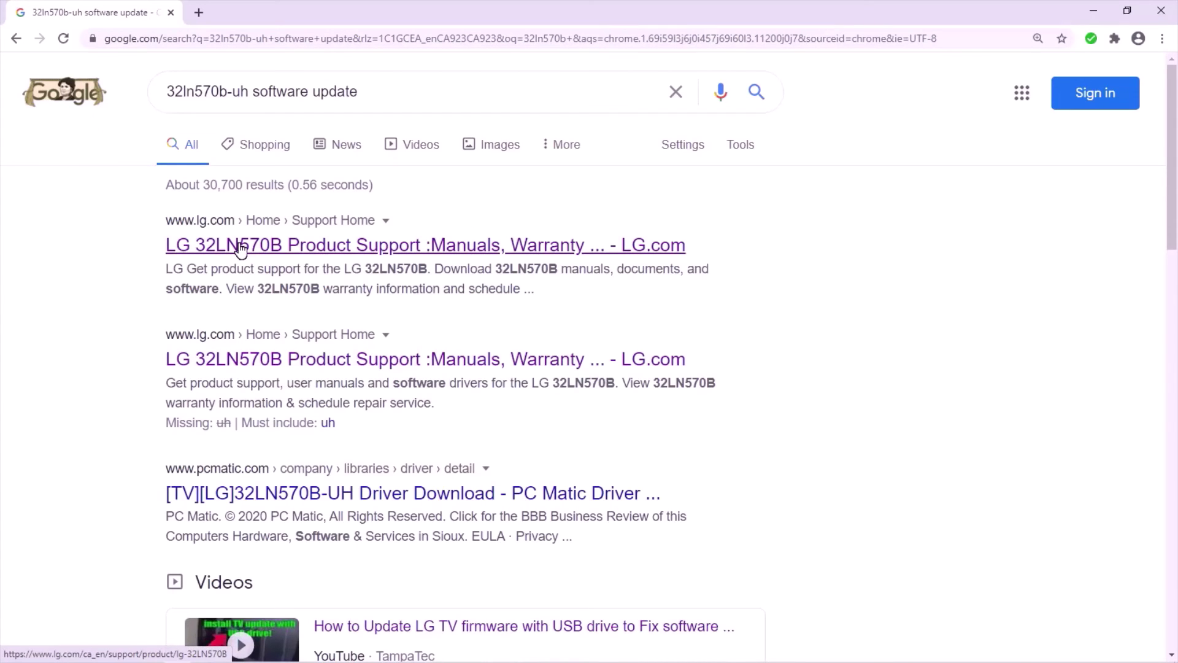
Step: From the LG 32LN570B support page, download Software_File(Version_05.09.11).zip, keeping it past the security warning
{"action": "left_click", "coordinate": [240, 249]}
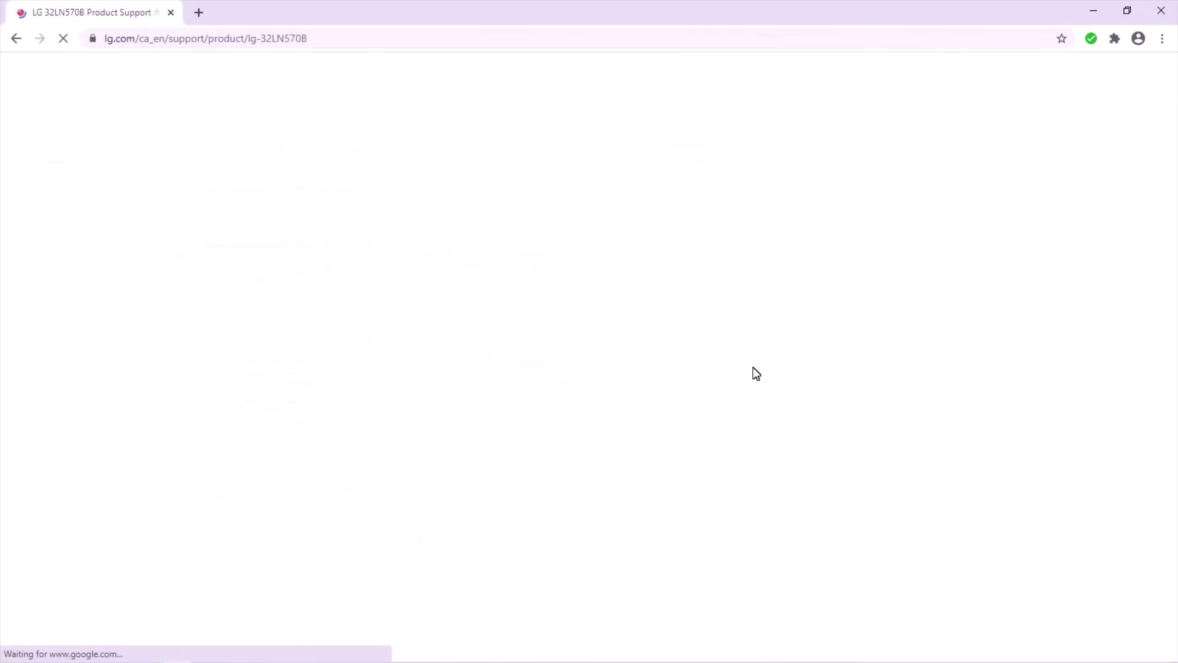
{"action": "scroll", "coordinate": [772, 386], "scroll_direction": "down", "scroll_amount": 10}
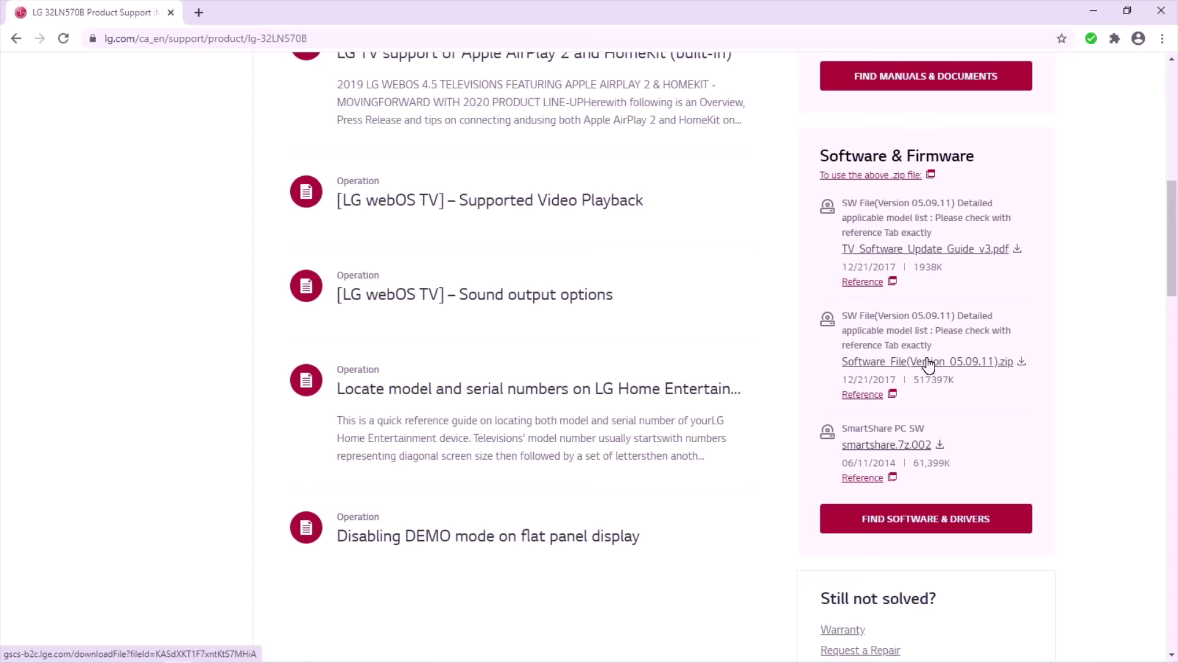
{"action": "left_click", "coordinate": [894, 365]}
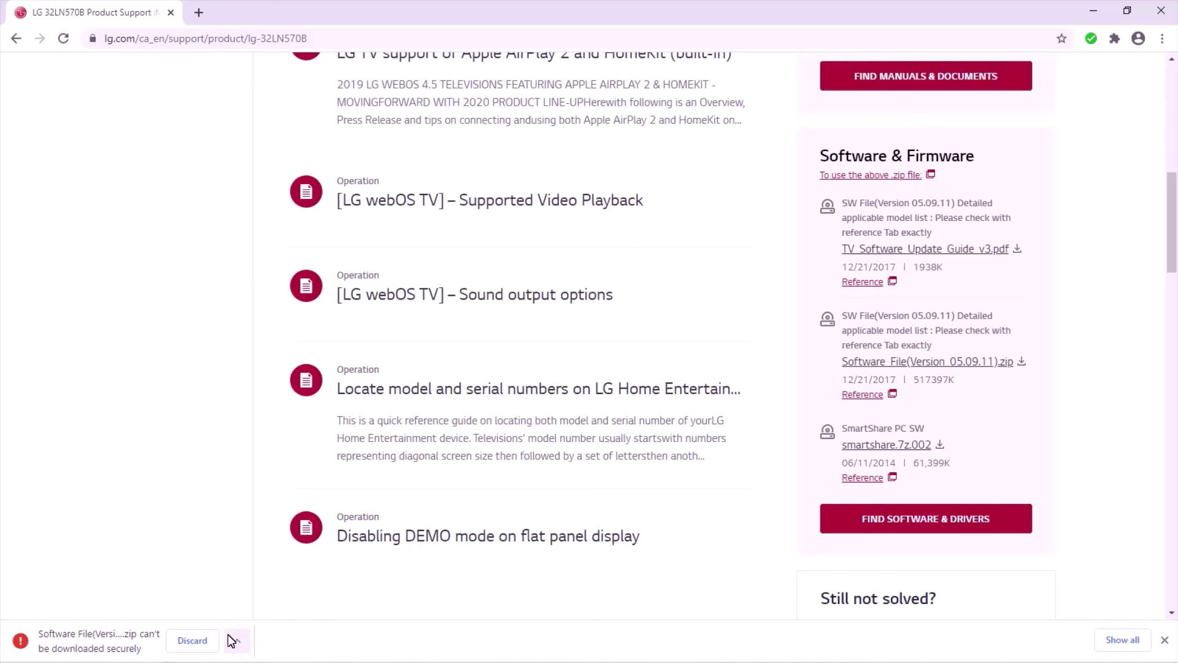
{"action": "left_click", "coordinate": [232, 640]}
{"action": "left_click", "coordinate": [248, 591]}
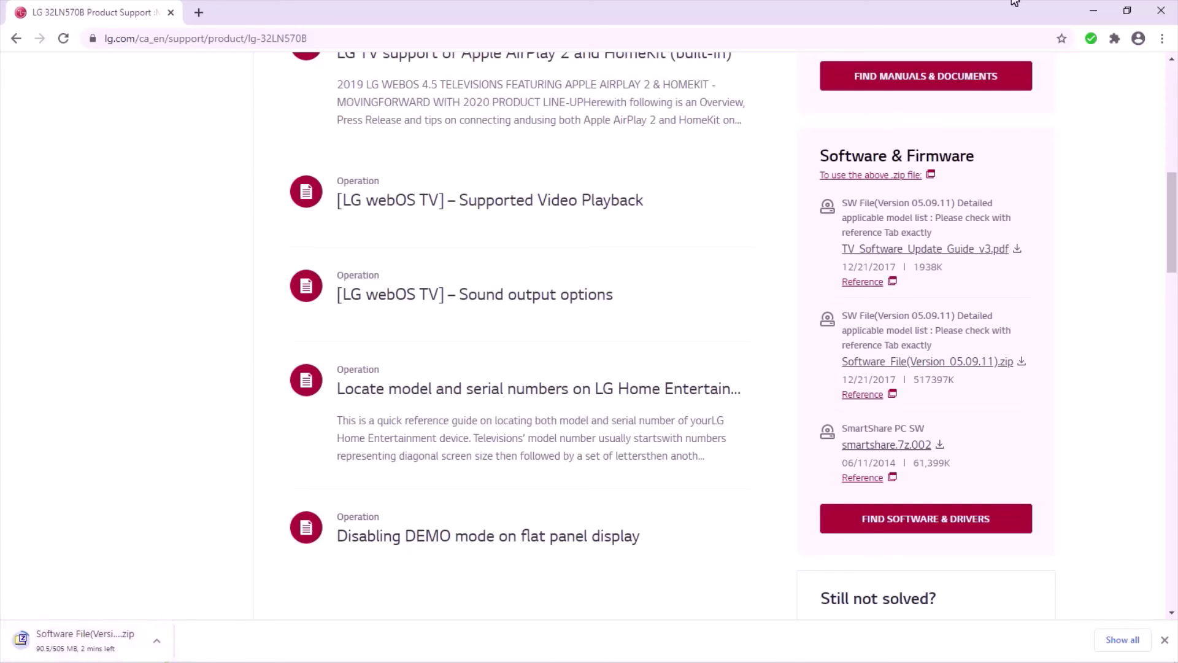
Step: Open the downloaded Software File (Version 05.09.11) zip from the Downloads folder in 7-Zip
{"action": "left_click", "coordinate": [1093, 11]}
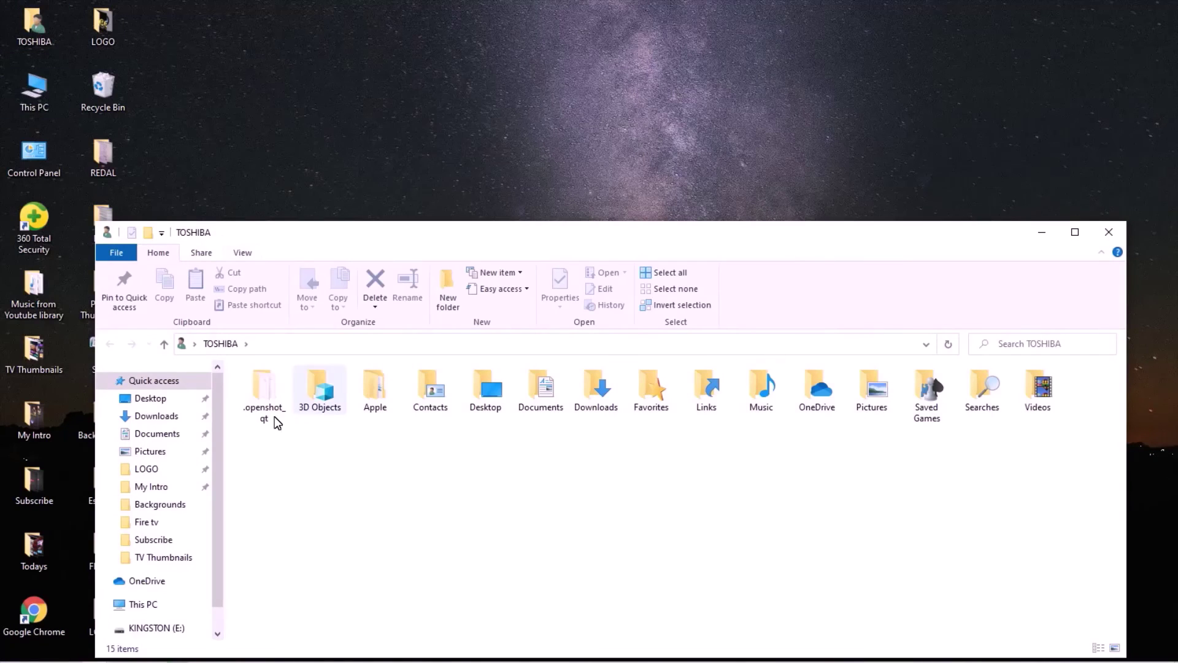
{"action": "left_click", "coordinate": [160, 418]}
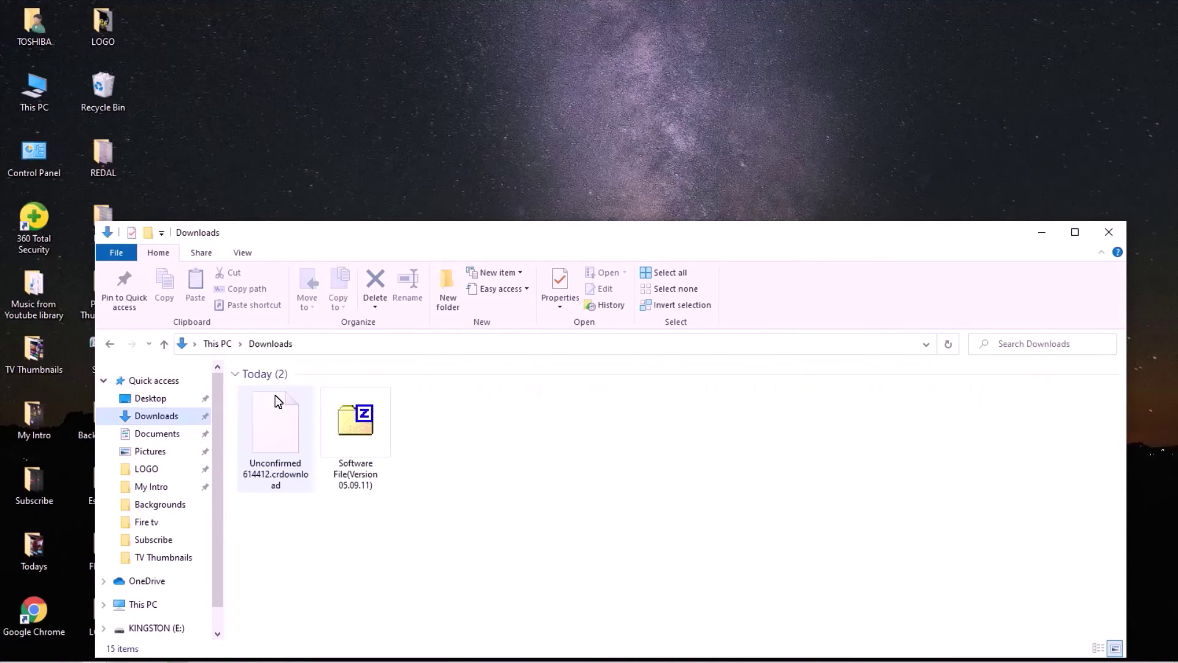
{"action": "double_click", "coordinate": [352, 427]}
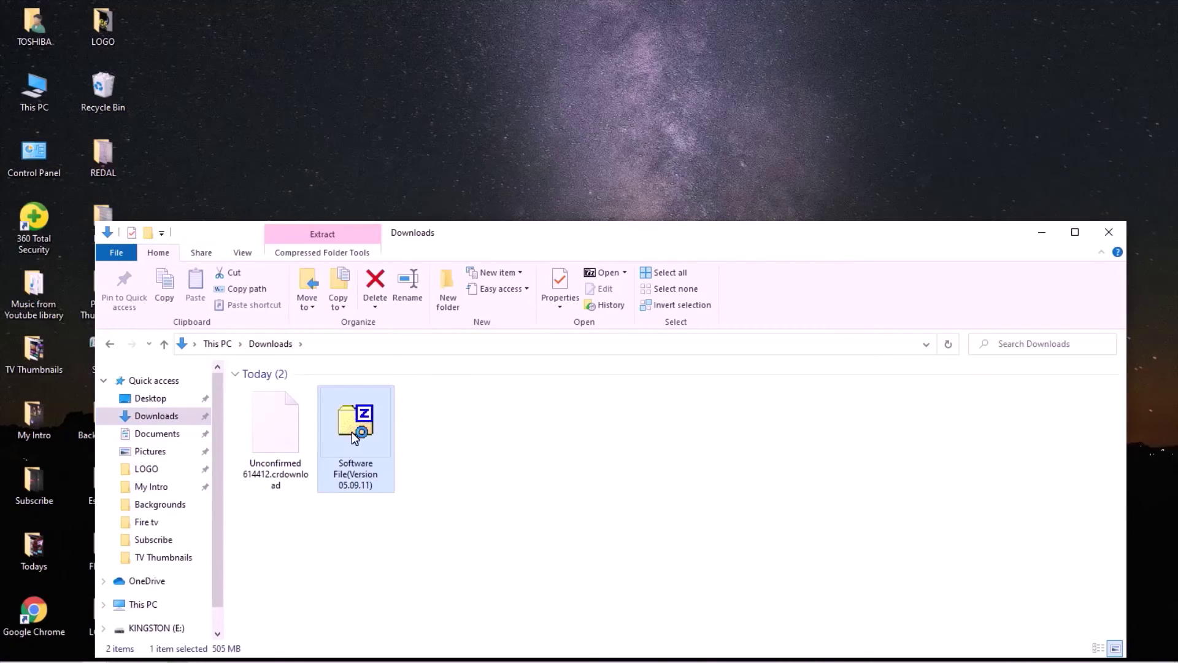
Step: Select the archived firmware file and set the Desktop as the extraction destination
{"action": "left_click", "coordinate": [352, 200]}
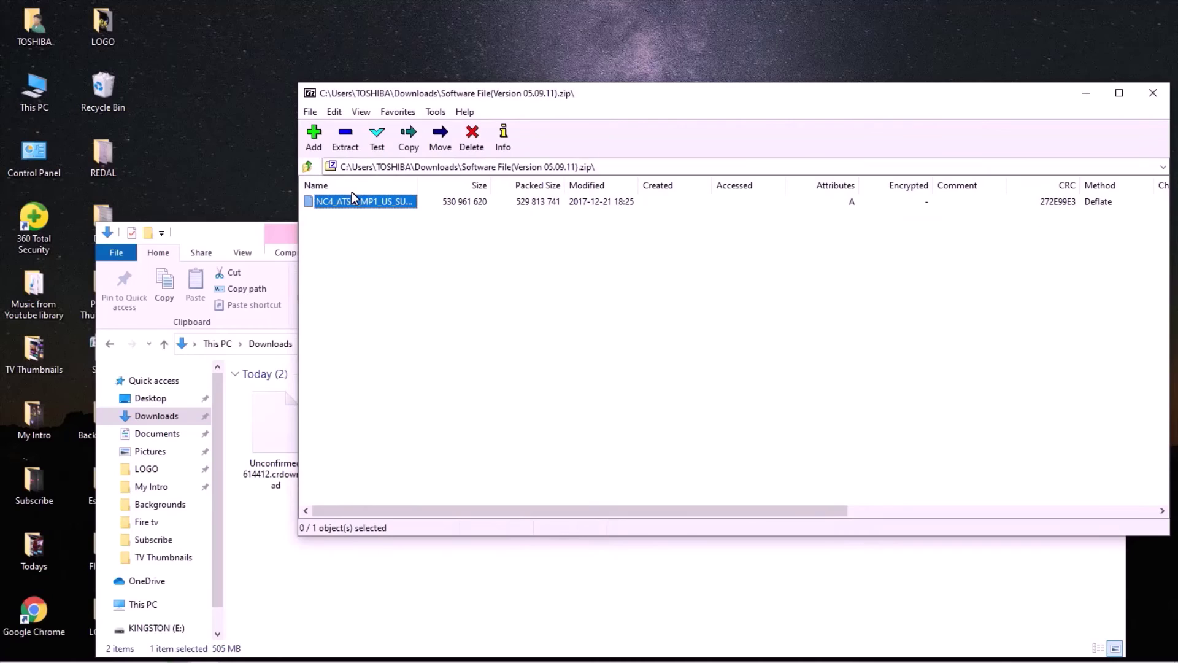
{"action": "left_click", "coordinate": [341, 134]}
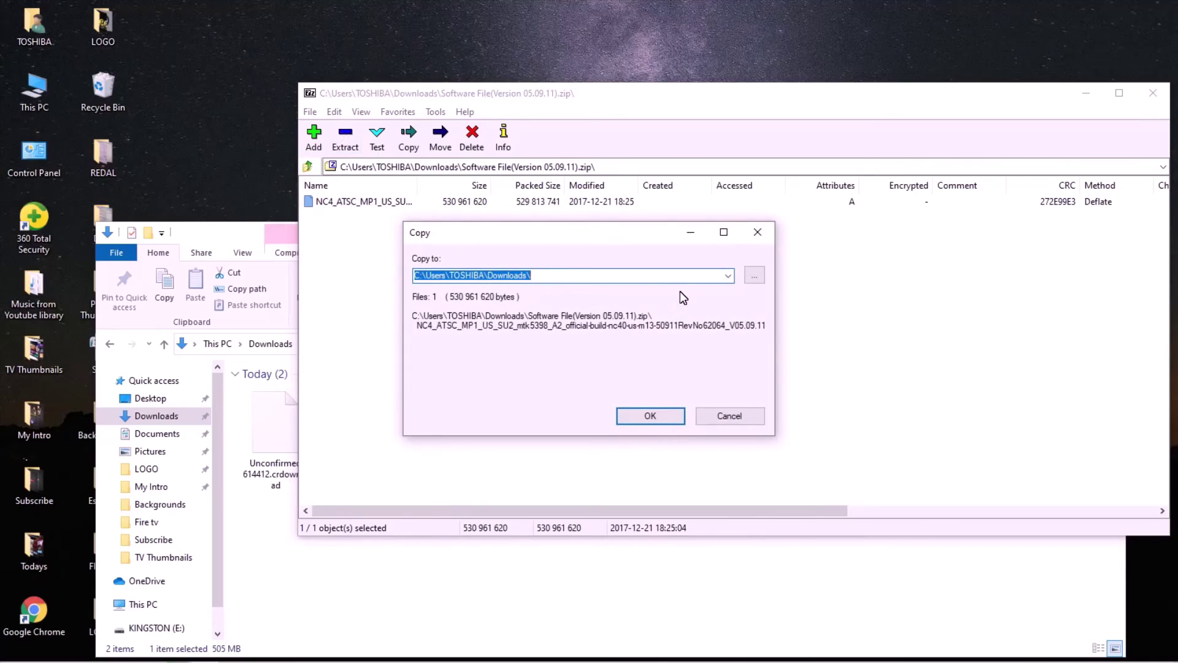
{"action": "left_click", "coordinate": [725, 274]}
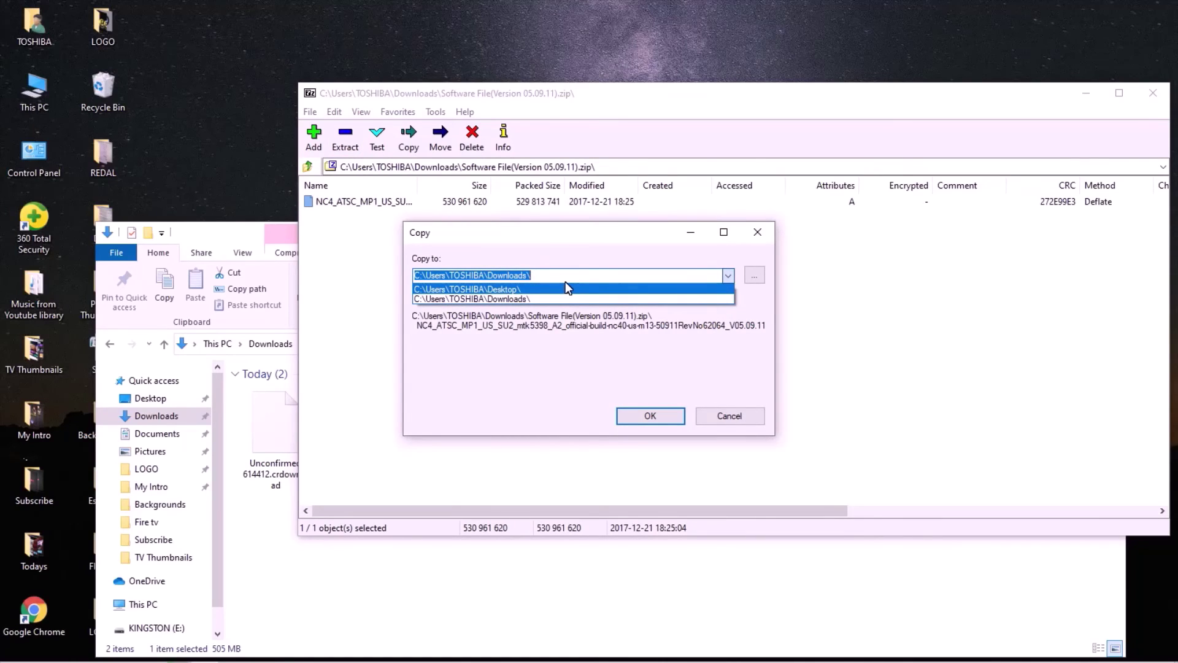
{"action": "left_click", "coordinate": [566, 288]}
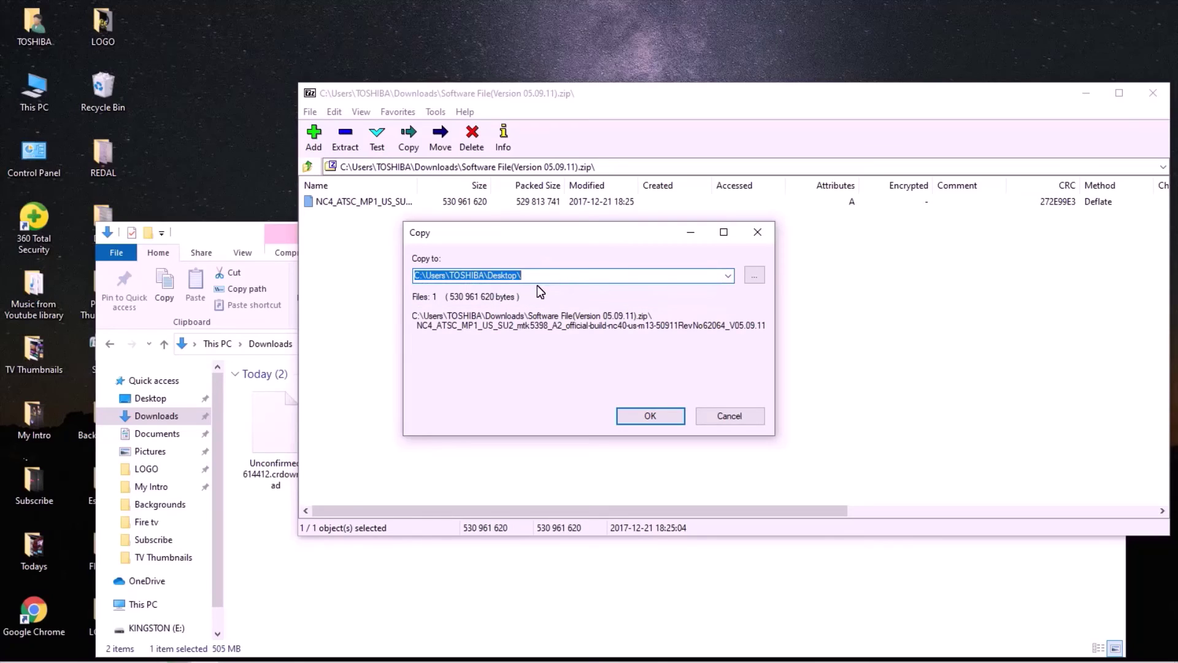
Step: Start extracting the NC4_ATSC firmware to the Desktop while deleting the old LG_DTV folder there
{"action": "left_click", "coordinate": [643, 417]}
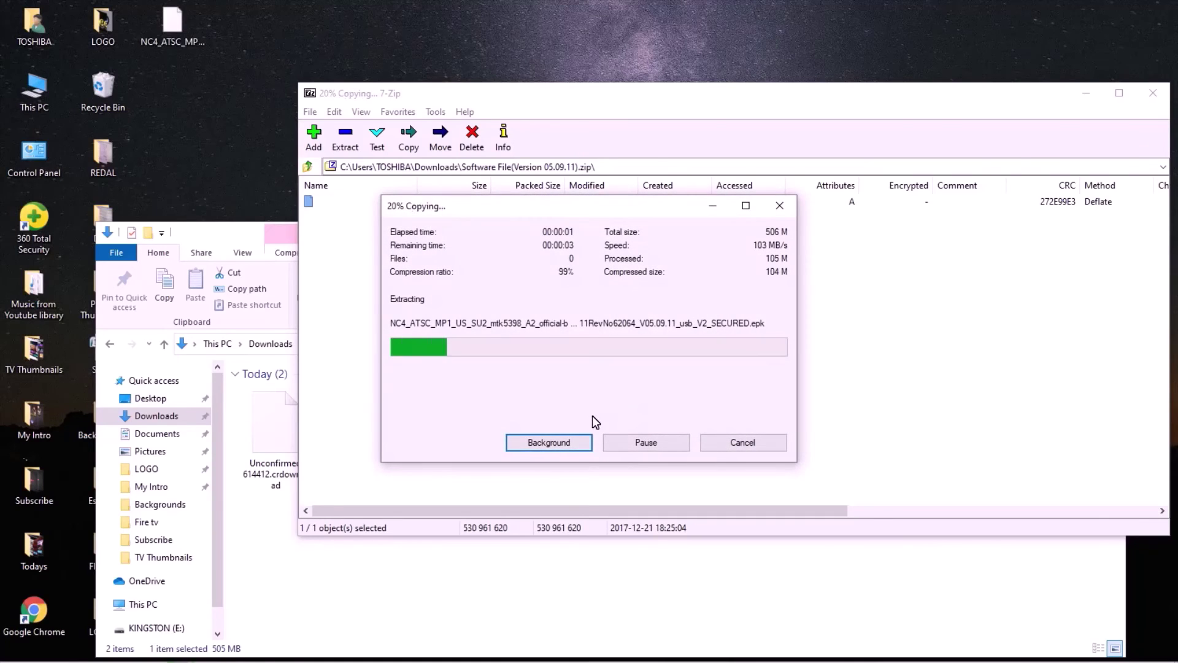
{"action": "left_click_drag", "start_coordinate": [236, 232], "coordinate": [522, 246]}
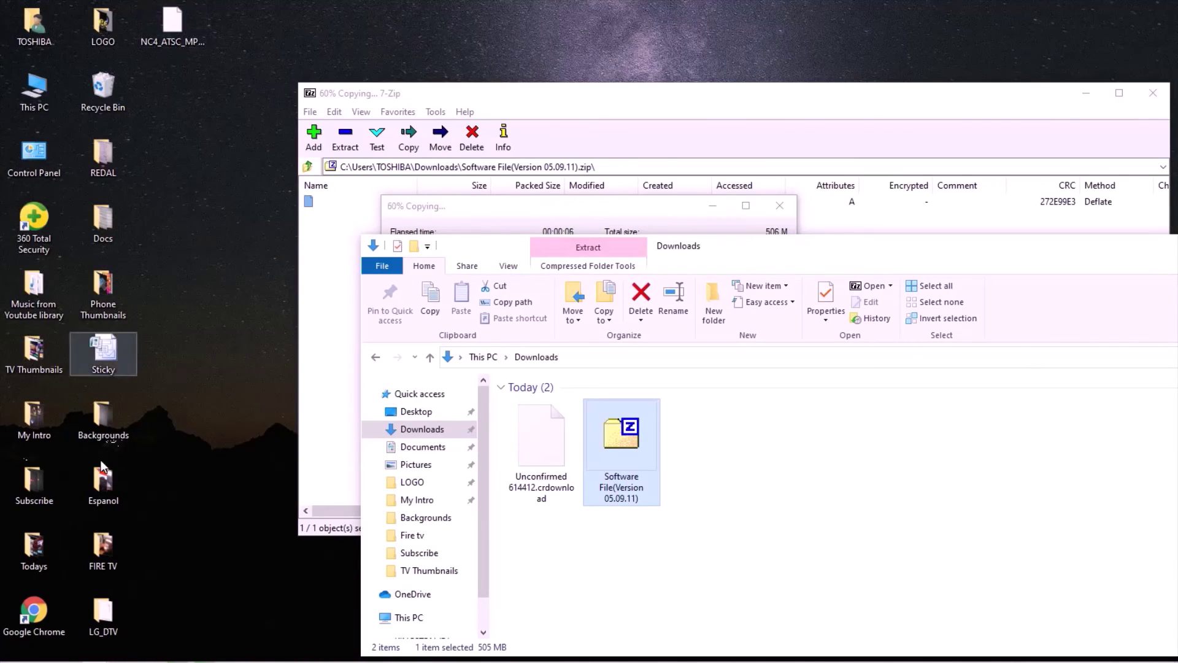
{"action": "right_click", "coordinate": [93, 618]}
{"action": "left_click", "coordinate": [150, 572]}
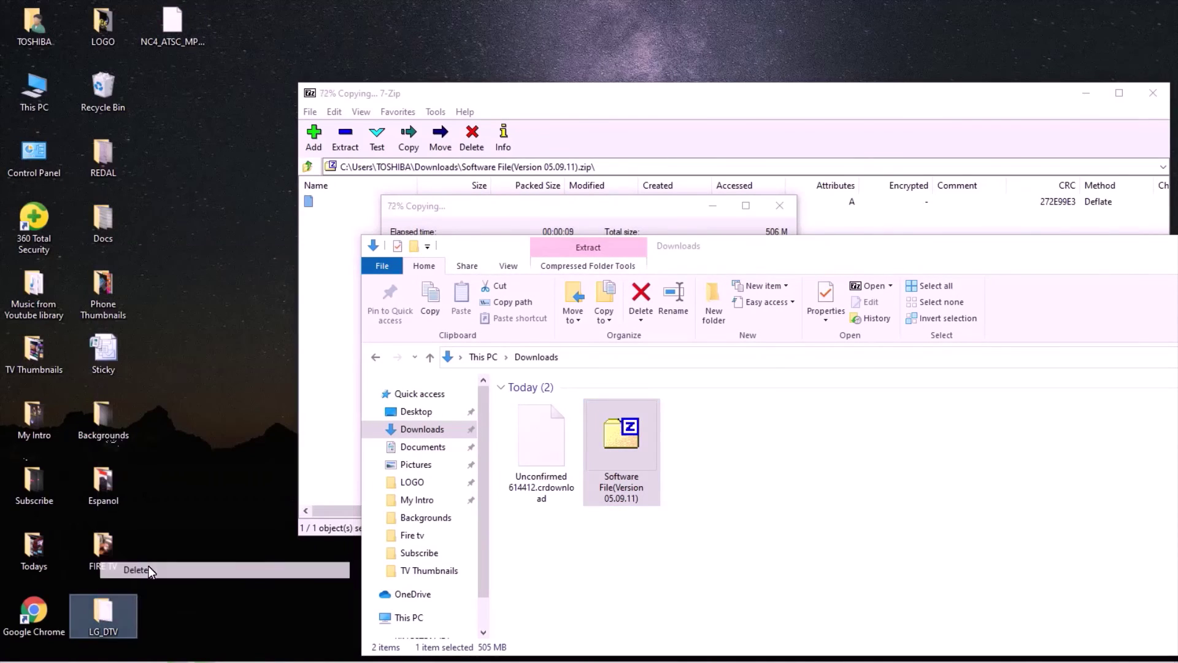
{"action": "left_click", "coordinate": [646, 371]}
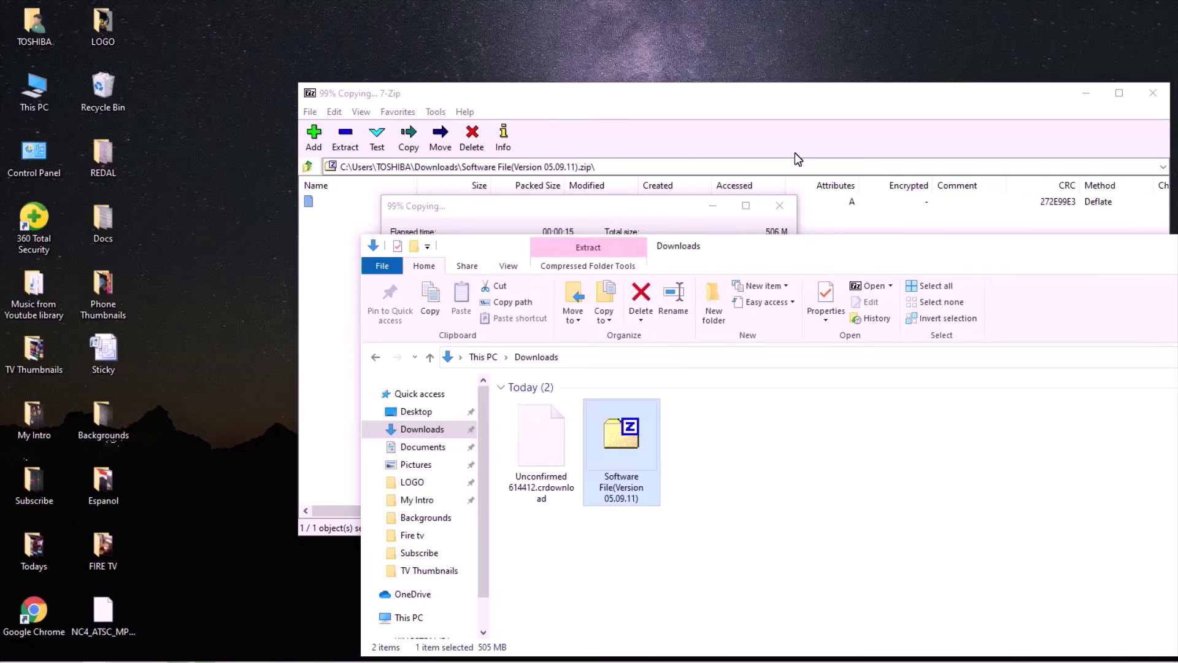
{"action": "left_click", "coordinate": [664, 204]}
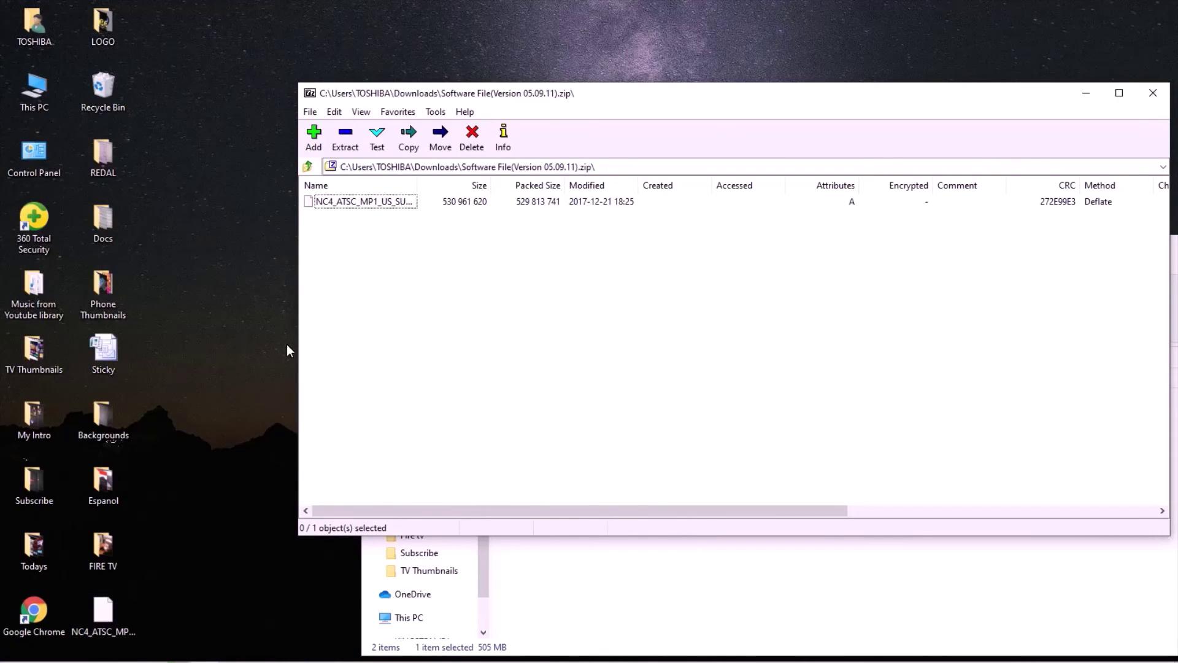
{"action": "left_click", "coordinate": [187, 141]}
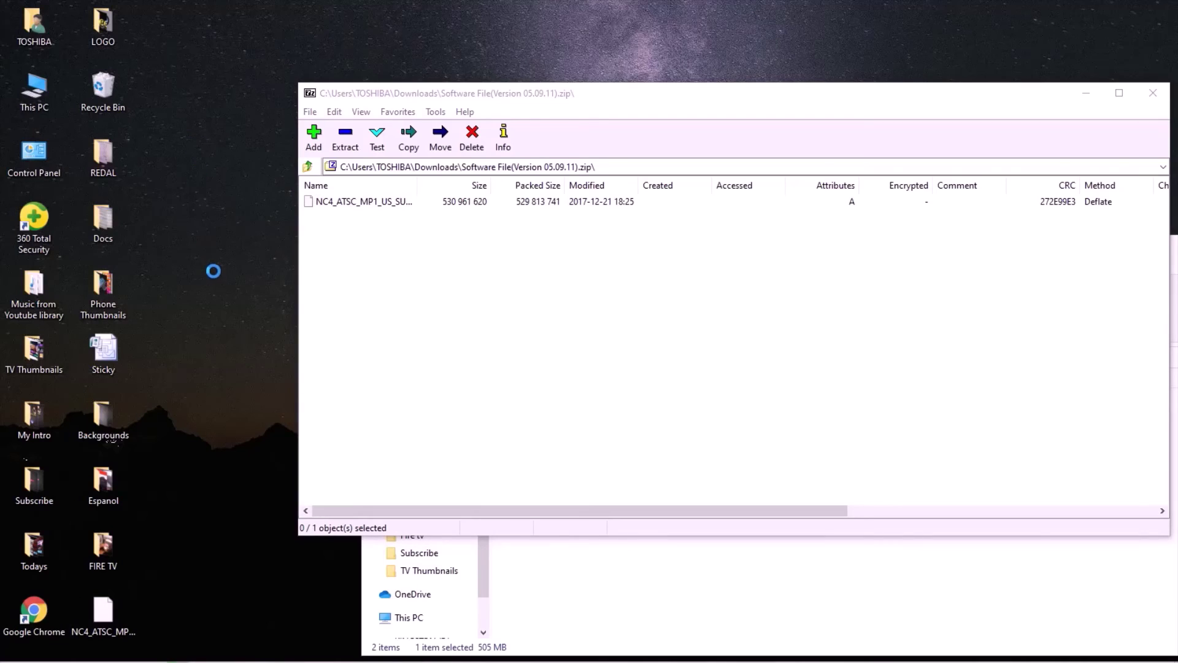
Step: Add a new folder on the desktop and start naming it LG_DTV
{"action": "right_click", "coordinate": [189, 141]}
{"action": "left_click", "coordinate": [177, 71]}
{"action": "right_click", "coordinate": [186, 74]}
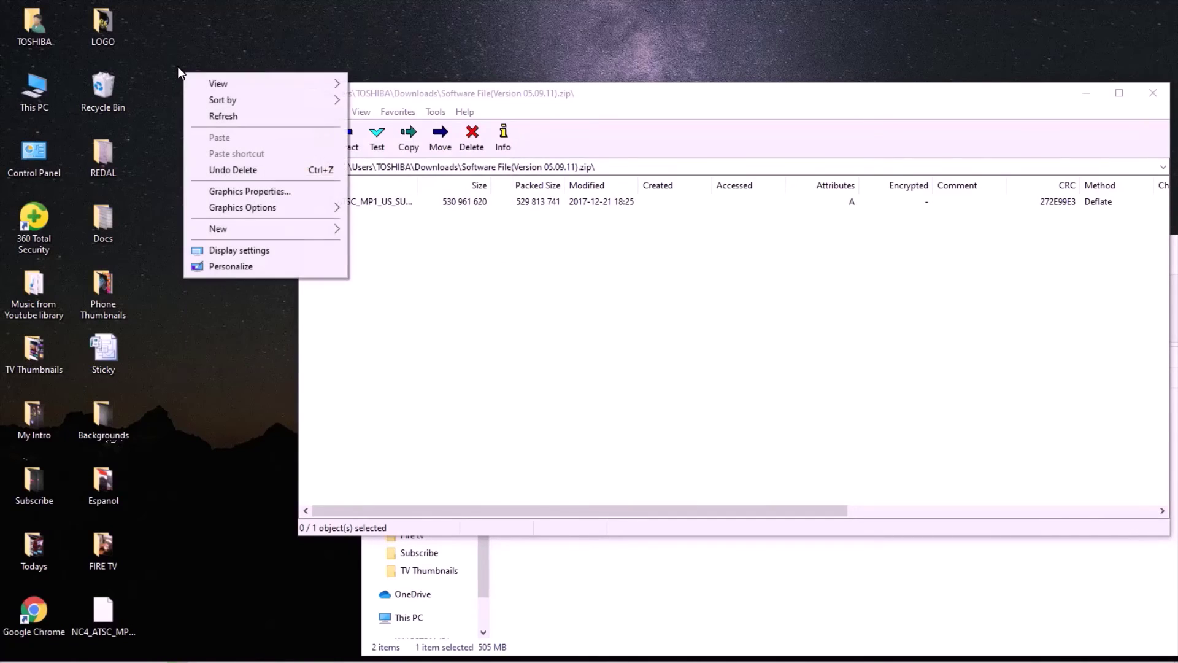
{"action": "mouse_move", "coordinate": [295, 225]}
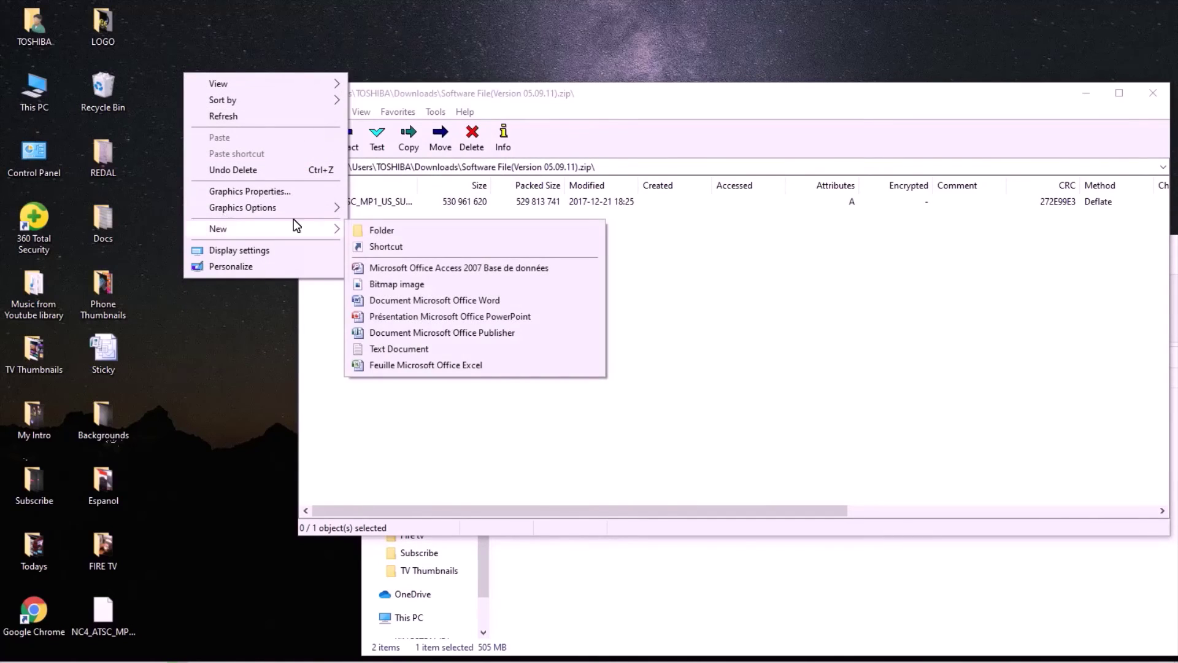
{"action": "left_click", "coordinate": [351, 228]}
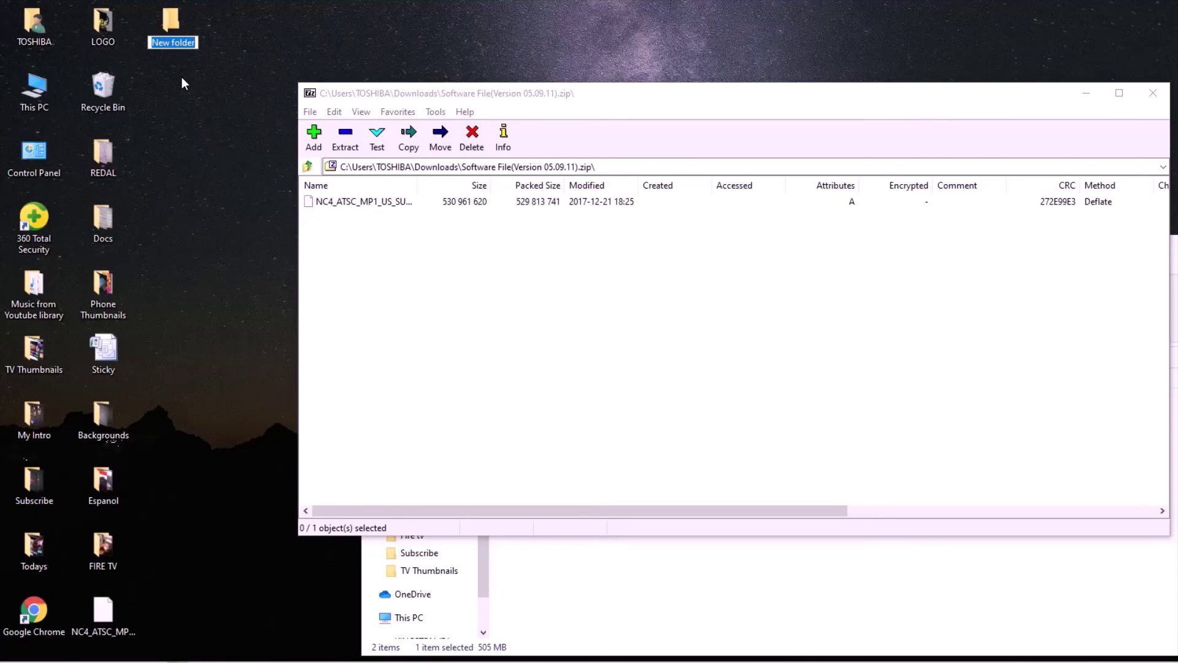
{"action": "type", "text": "LG_DTV"}
Step: Confirm the LG_DTV folder name, then drag the extracted NC4_ATSC .epk file into it
{"action": "key", "text": "Return"}
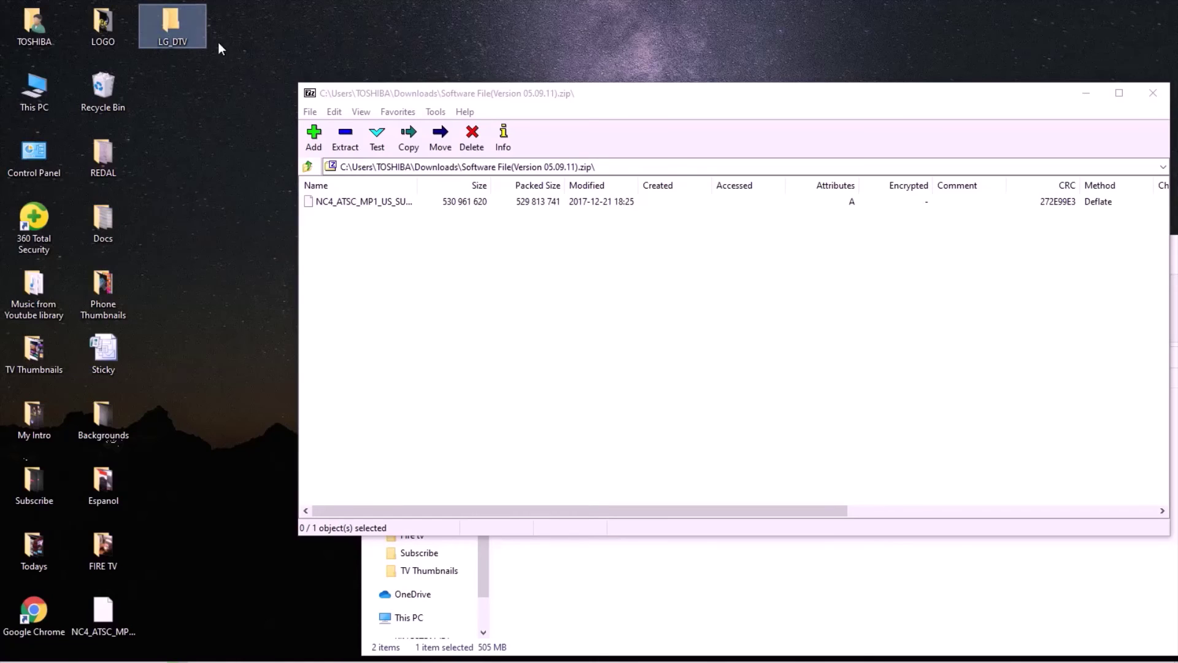
{"action": "mouse_move", "coordinate": [168, 34]}
{"action": "left_click", "coordinate": [385, 197]}
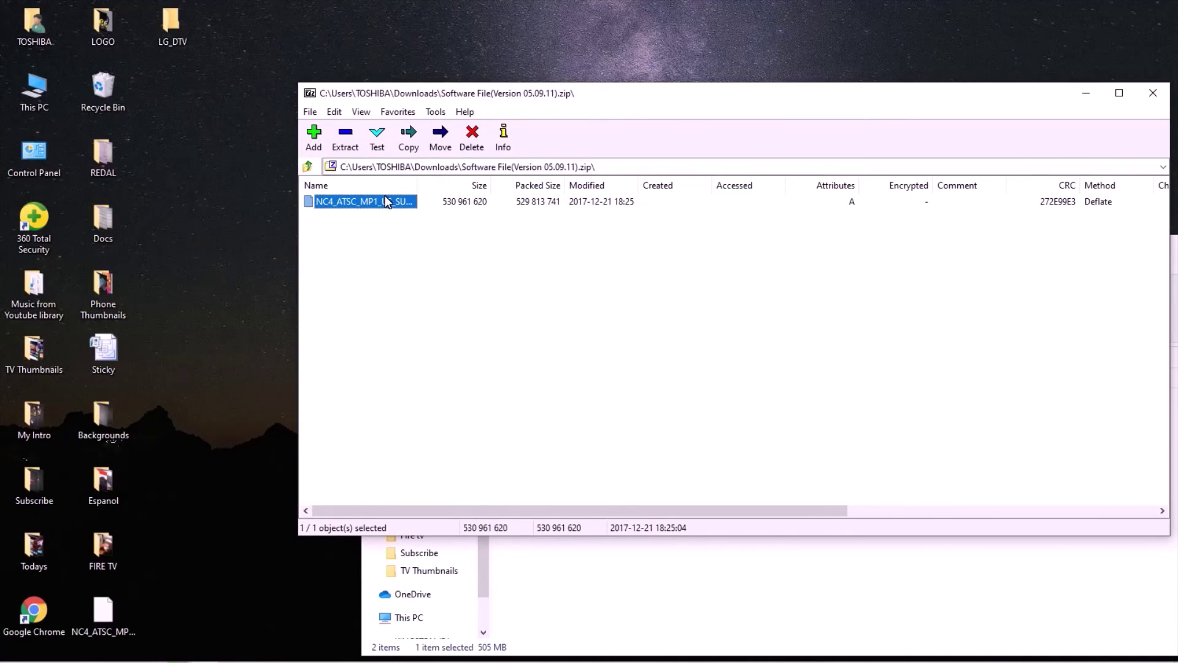
{"action": "left_click", "coordinate": [383, 195]}
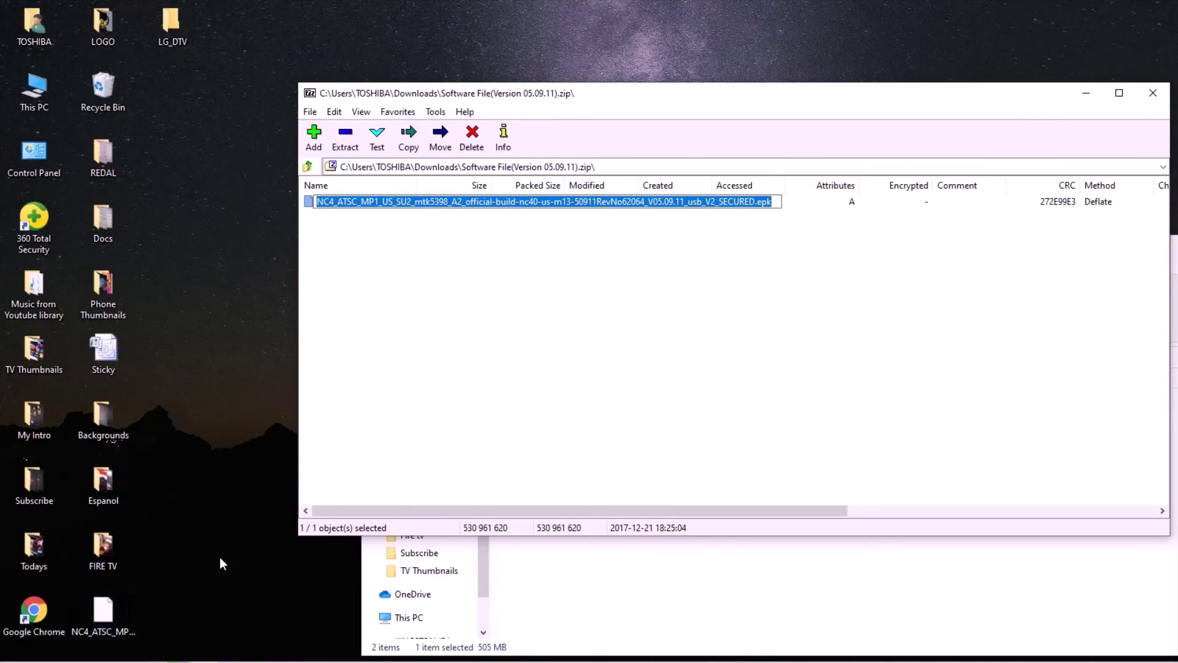
{"action": "left_click", "coordinate": [98, 613]}
{"action": "left_click_drag", "start_coordinate": [92, 605], "coordinate": [164, 28]}
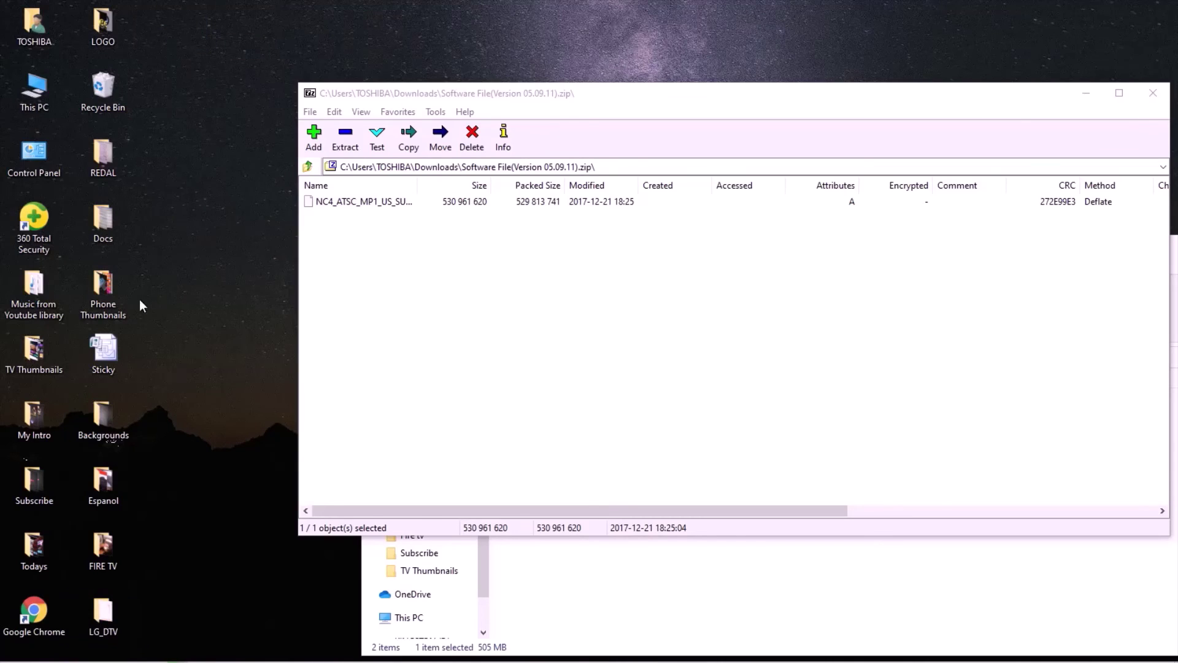
Step: Close 7-Zip, verify the .epk file is inside LG_DTV, then close the LG_DTV and Downloads windows
{"action": "left_click", "coordinate": [1153, 93]}
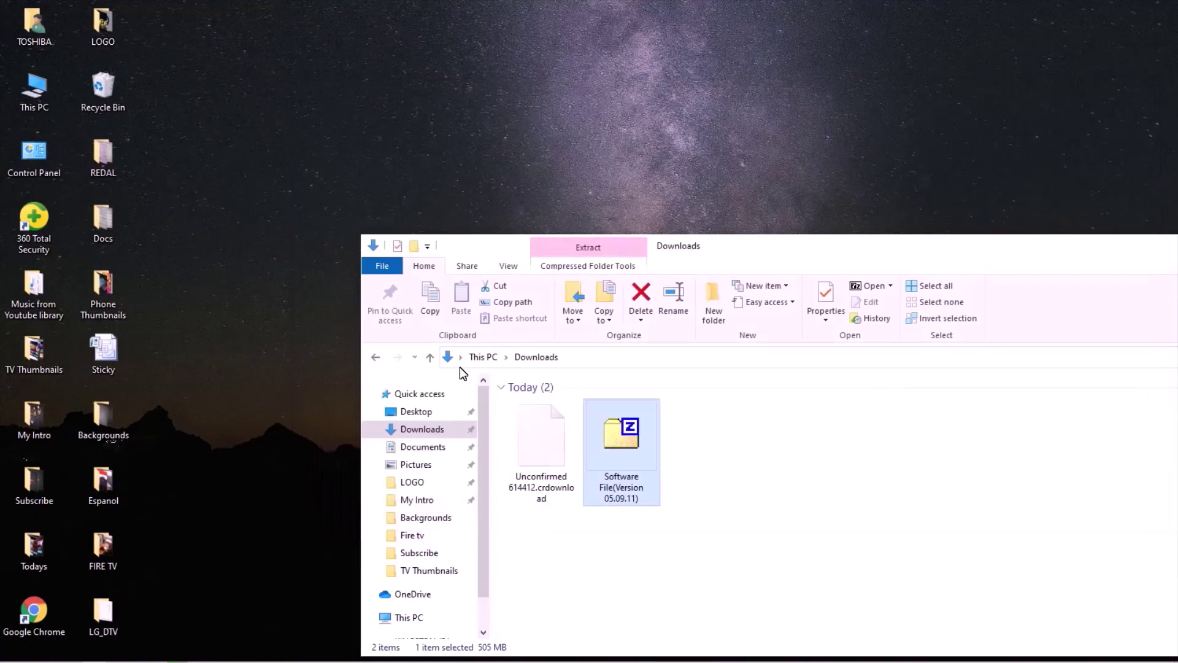
{"action": "left_click", "coordinate": [102, 614]}
{"action": "left_click", "coordinate": [273, 534]}
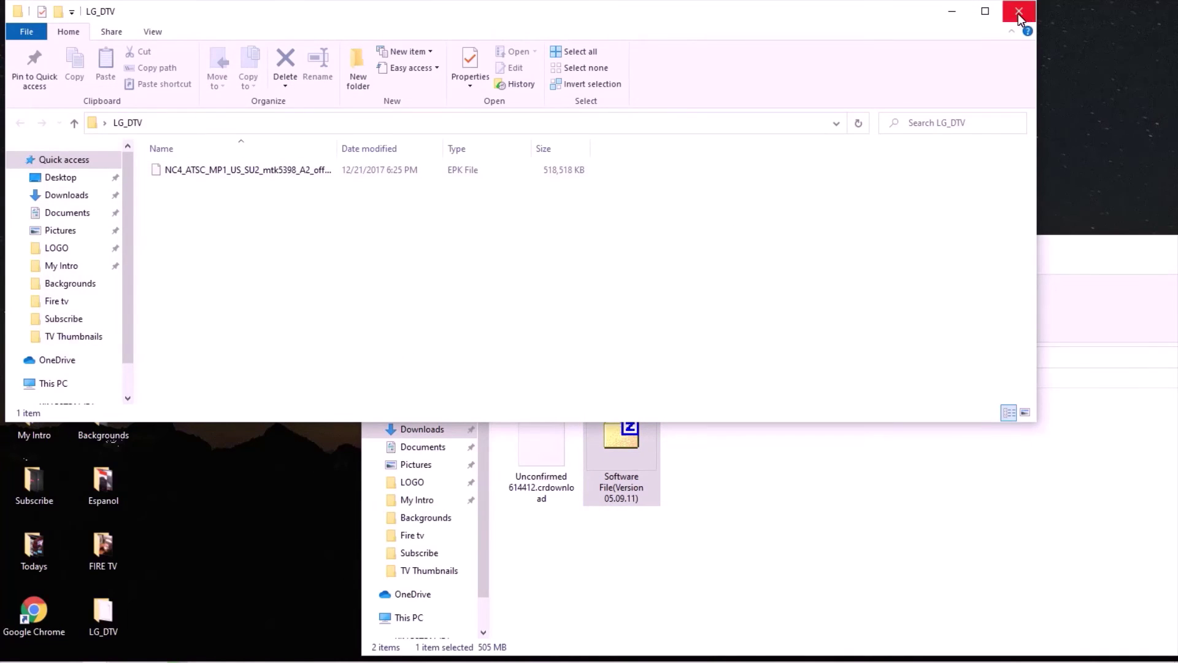
{"action": "left_click", "coordinate": [1019, 14]}
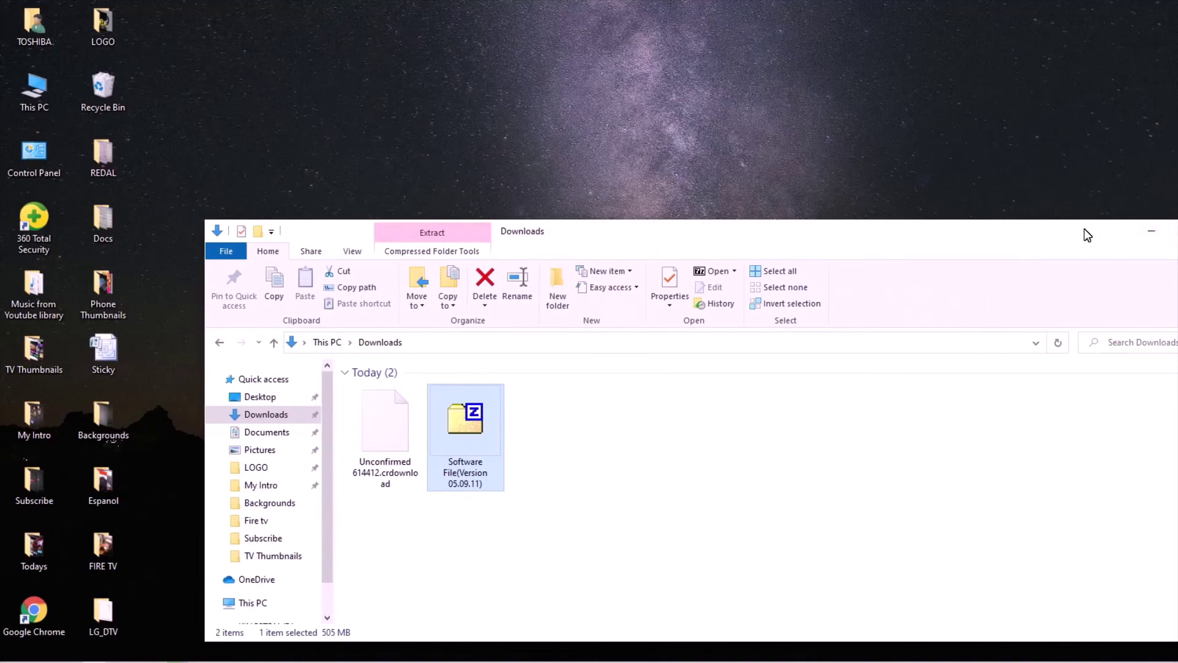
{"action": "left_click", "coordinate": [1132, 221]}
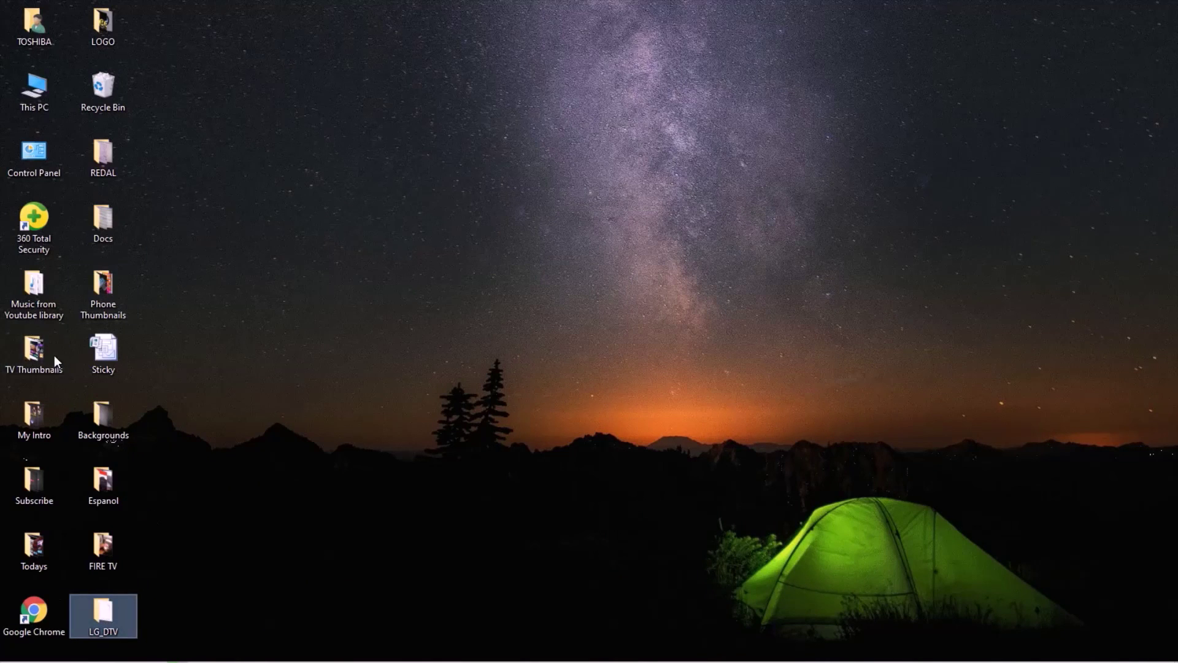
Step: Open This PC from the desktop and select the KINGSTON (E:) USB drive
{"action": "left_click", "coordinate": [26, 103]}
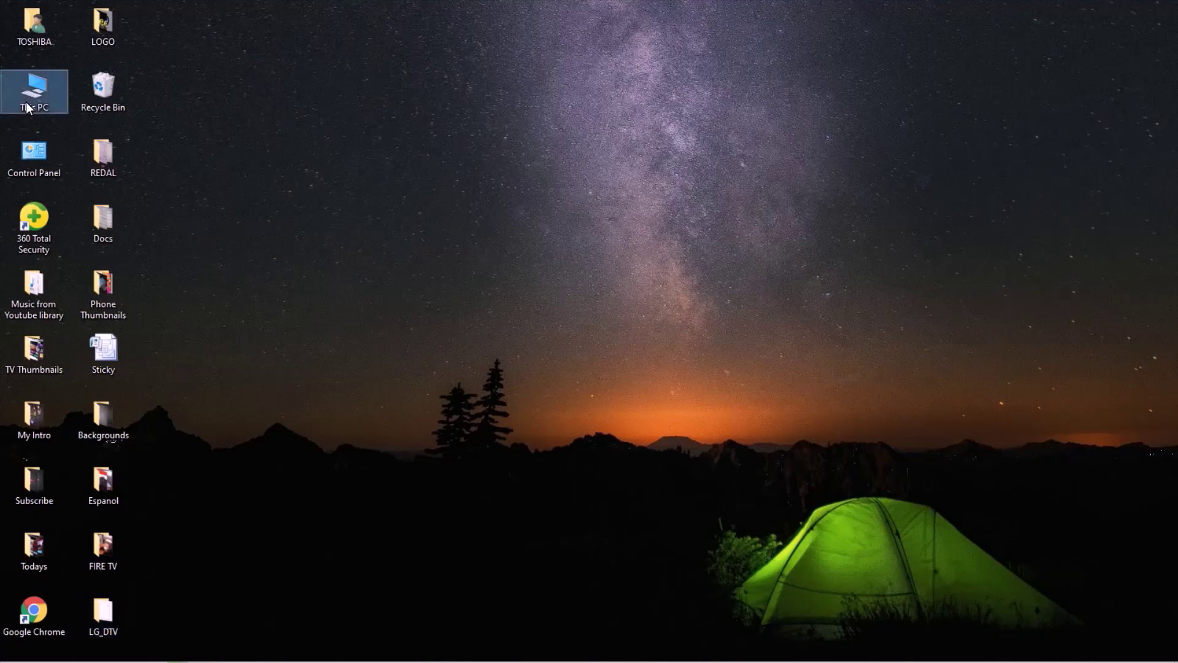
{"action": "key", "text": "Return"}
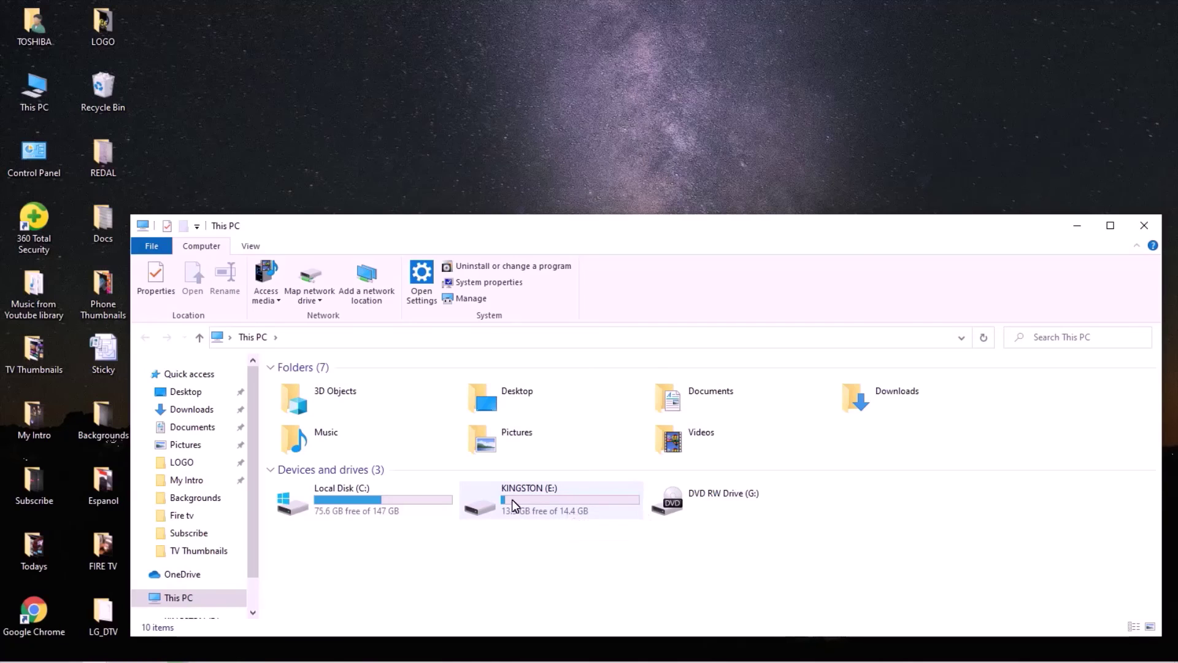
{"action": "left_click", "coordinate": [516, 493]}
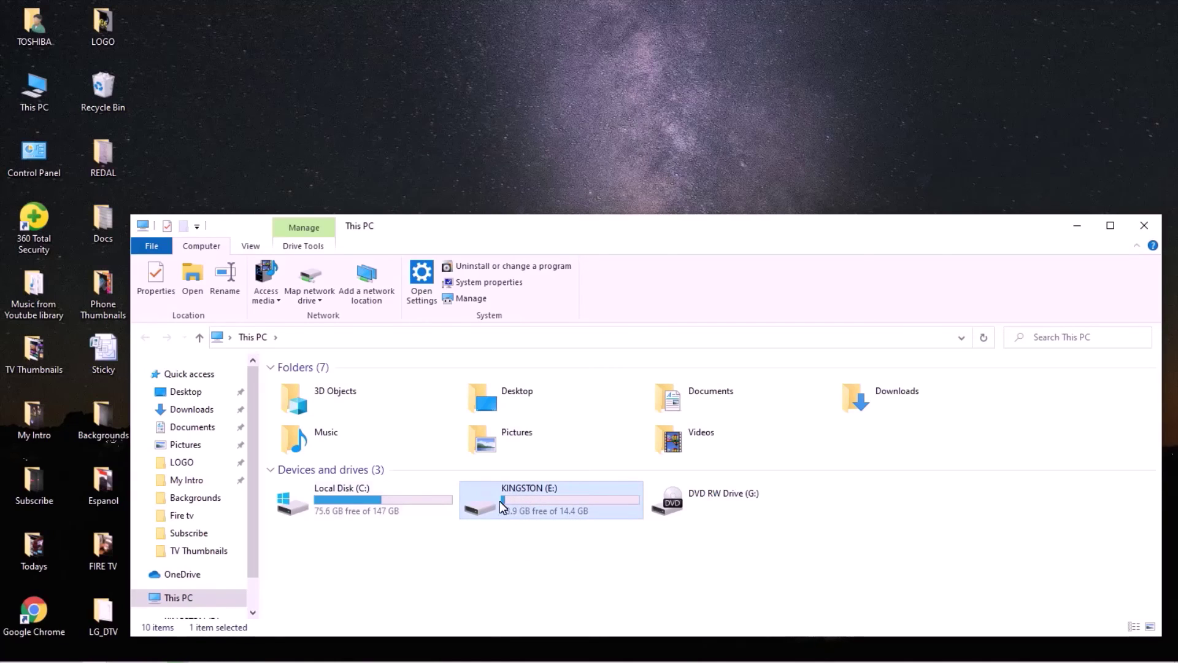
Step: Quick-format KINGSTON (E:) as FAT32, accepting the data-erase warning and the completion notice
{"action": "right_click", "coordinate": [497, 496]}
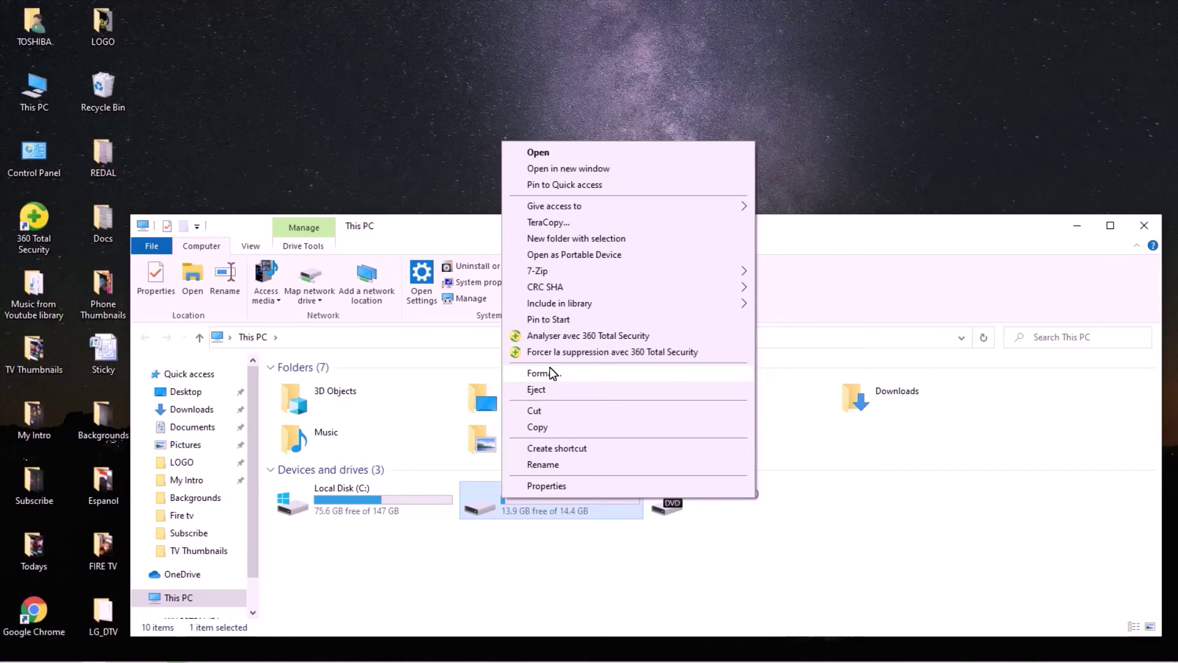
{"action": "left_click", "coordinate": [545, 373]}
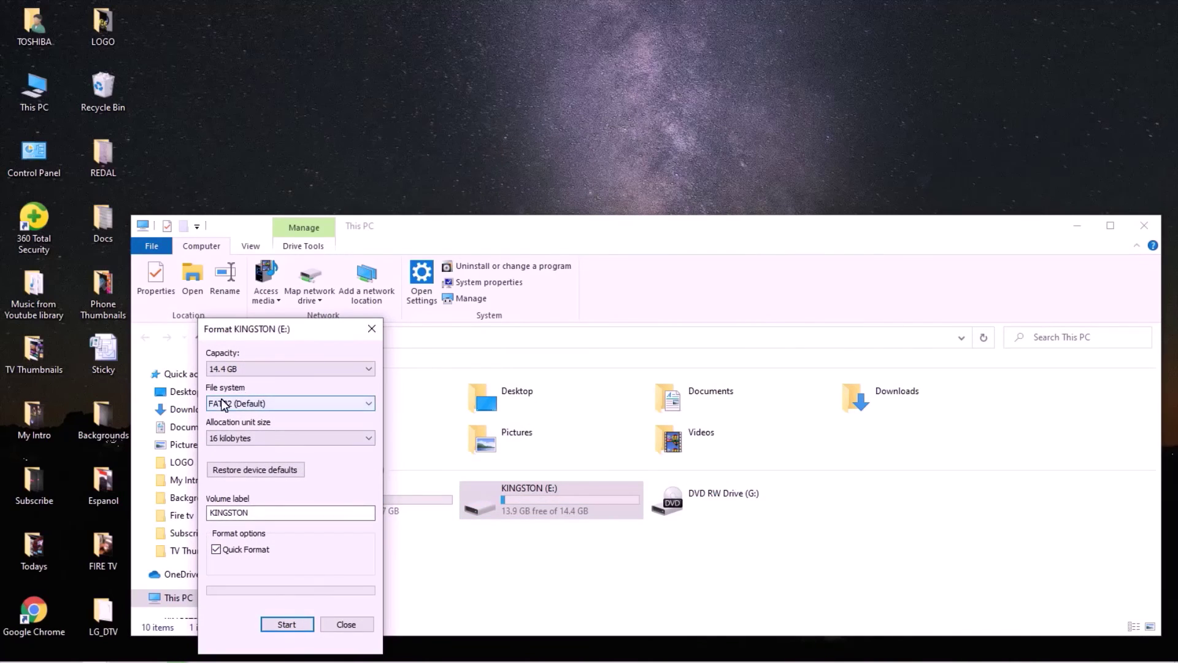
{"action": "left_click", "coordinate": [285, 623]}
{"action": "left_click", "coordinate": [604, 340]}
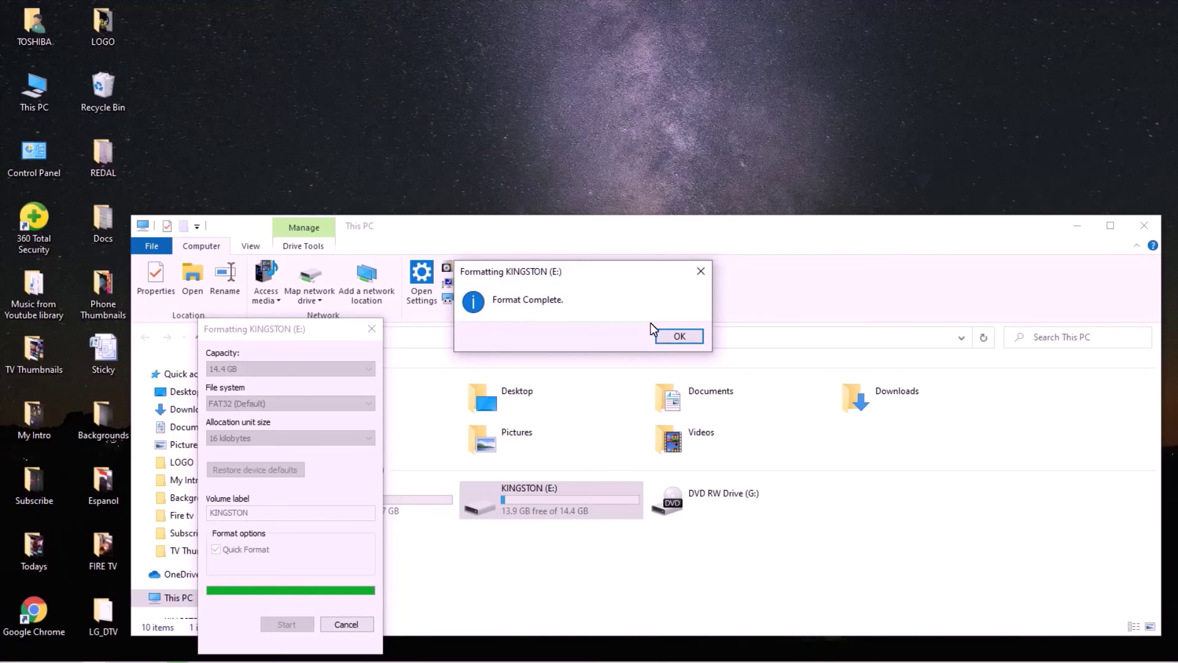
{"action": "left_click", "coordinate": [676, 335]}
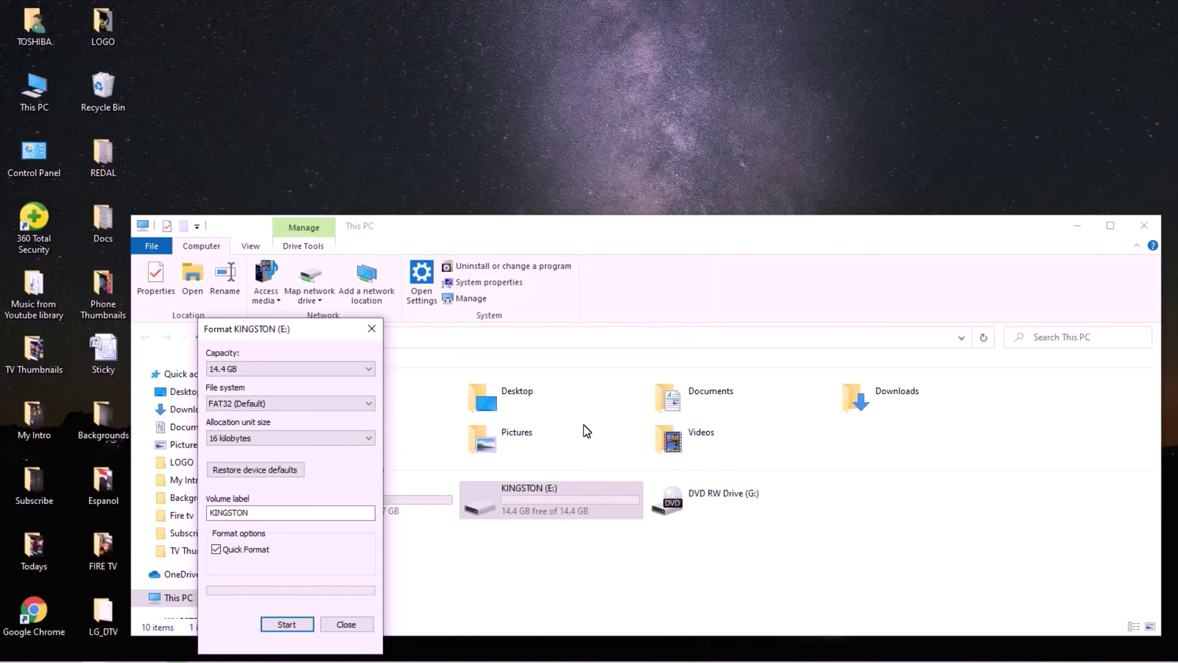
{"action": "left_click_drag", "start_coordinate": [580, 229], "coordinate": [673, 80]}
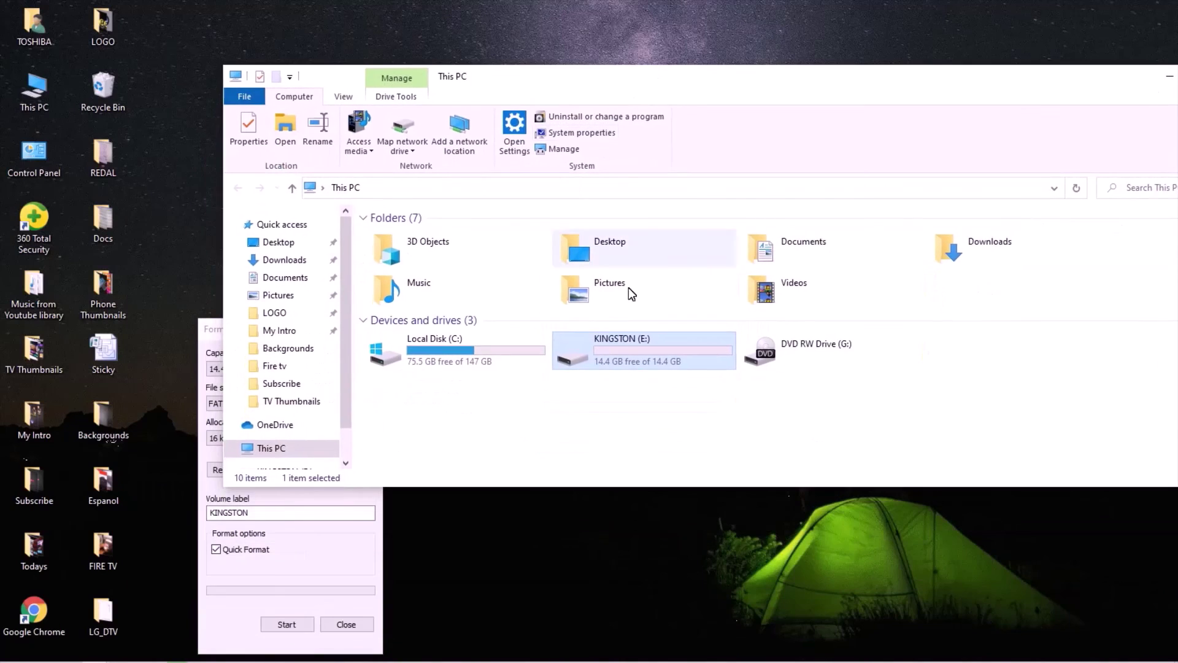
Step: Copy the LG_DTV desktop folder (2 items, 506 MB) onto the empty KINGSTON (E:) drive
{"action": "left_click", "coordinate": [345, 625]}
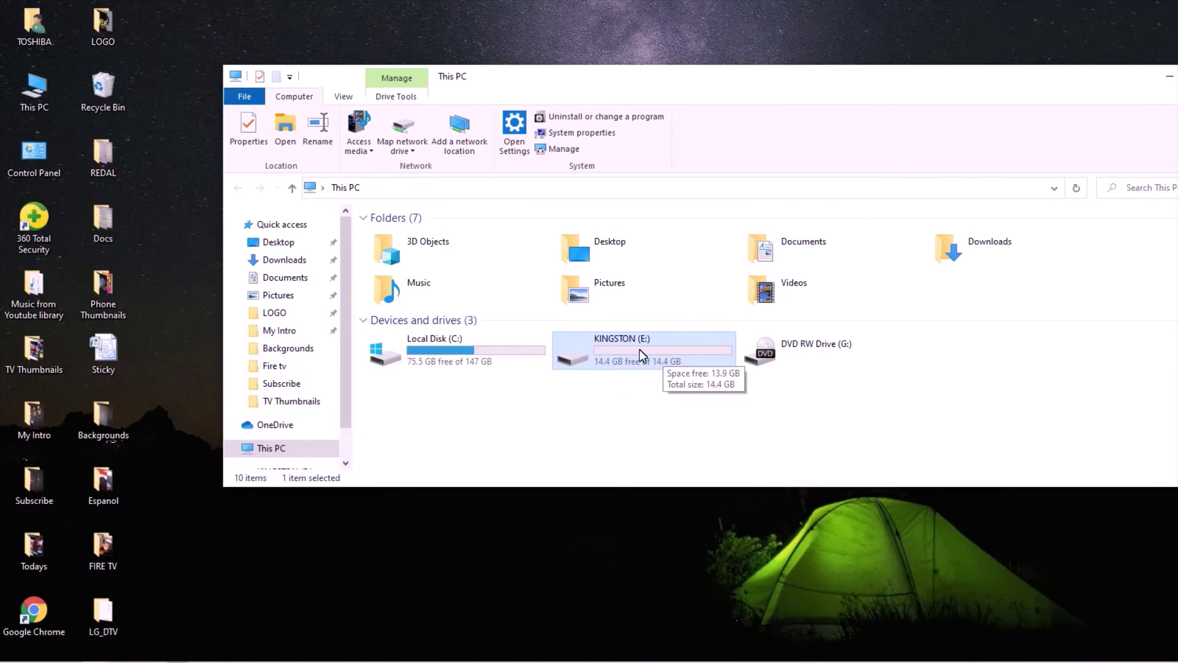
{"action": "double_click", "coordinate": [602, 350]}
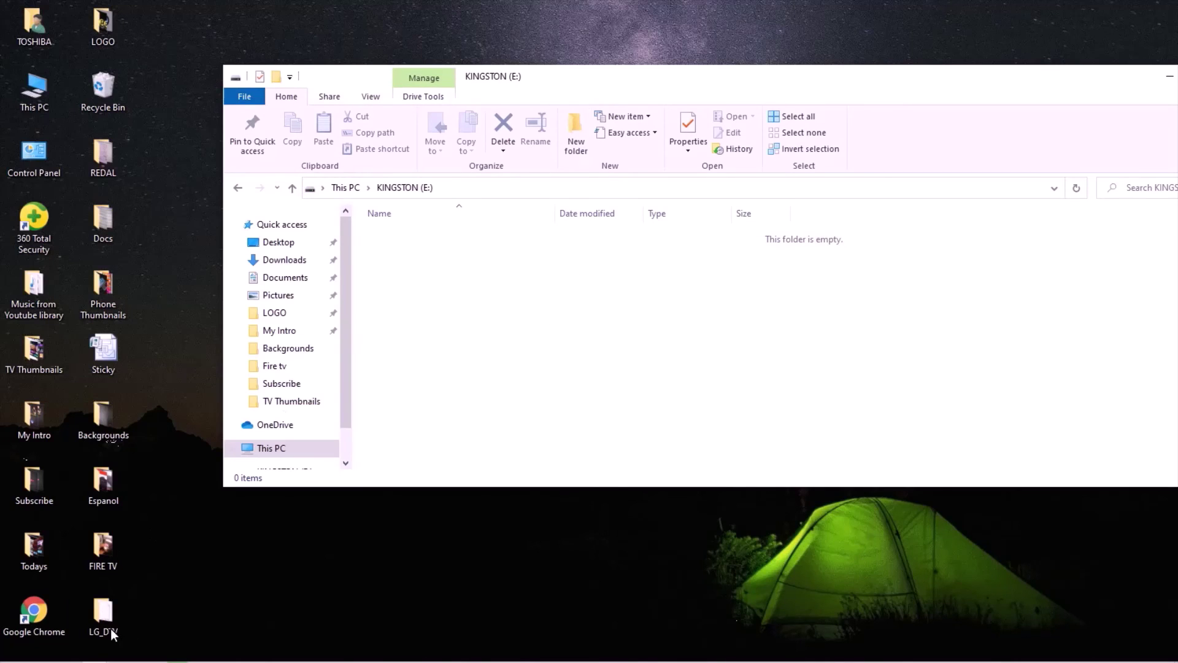
{"action": "left_click_drag", "start_coordinate": [99, 605], "coordinate": [176, 604]}
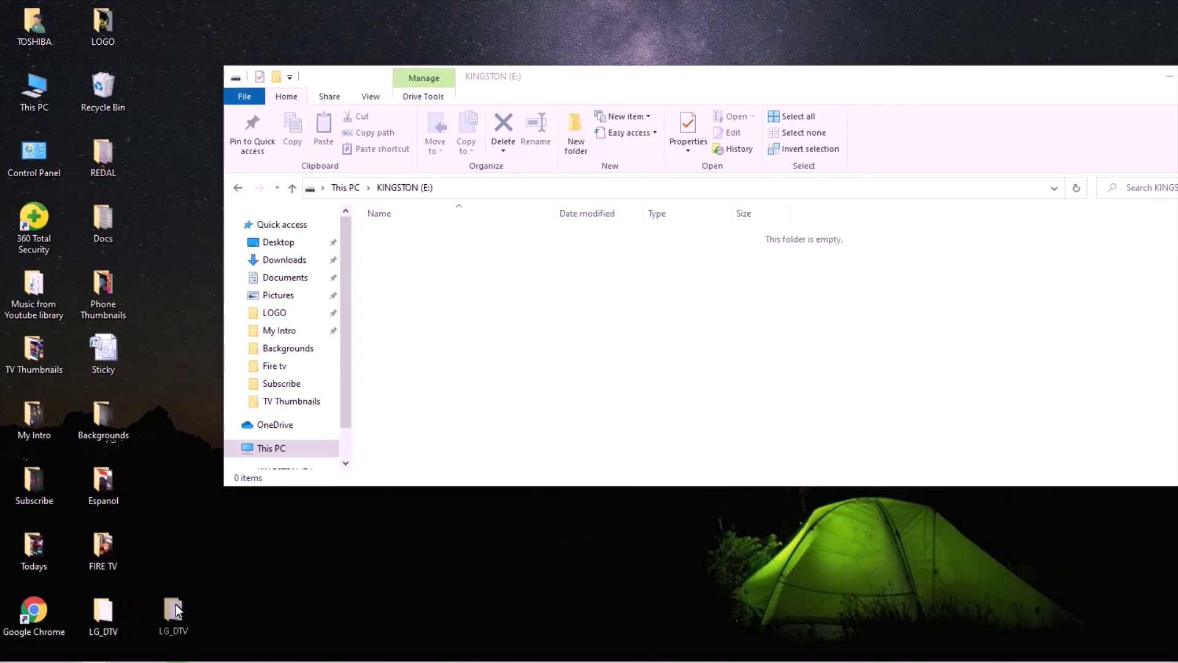
{"action": "left_click_drag", "start_coordinate": [272, 550], "coordinate": [448, 306]}
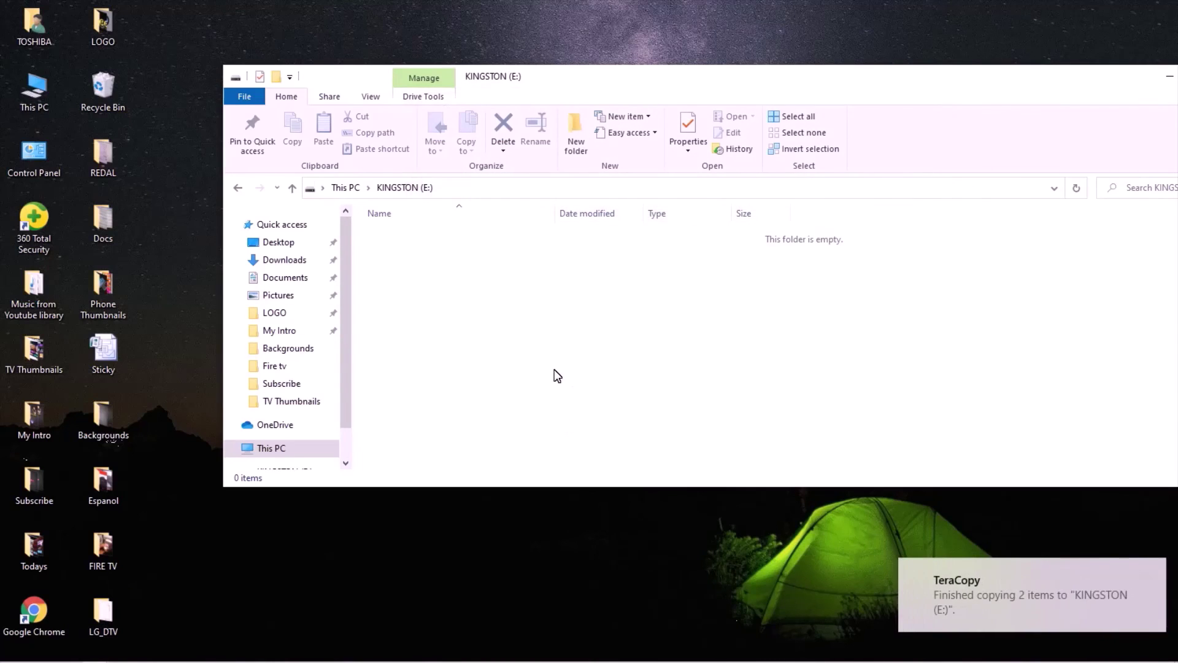
Step: Check that the LG_DTV folder on KINGSTON (E:) holds the 518,518 KB NC4_ATSC_MP1 EPK firmware file
{"action": "double_click", "coordinate": [415, 232]}
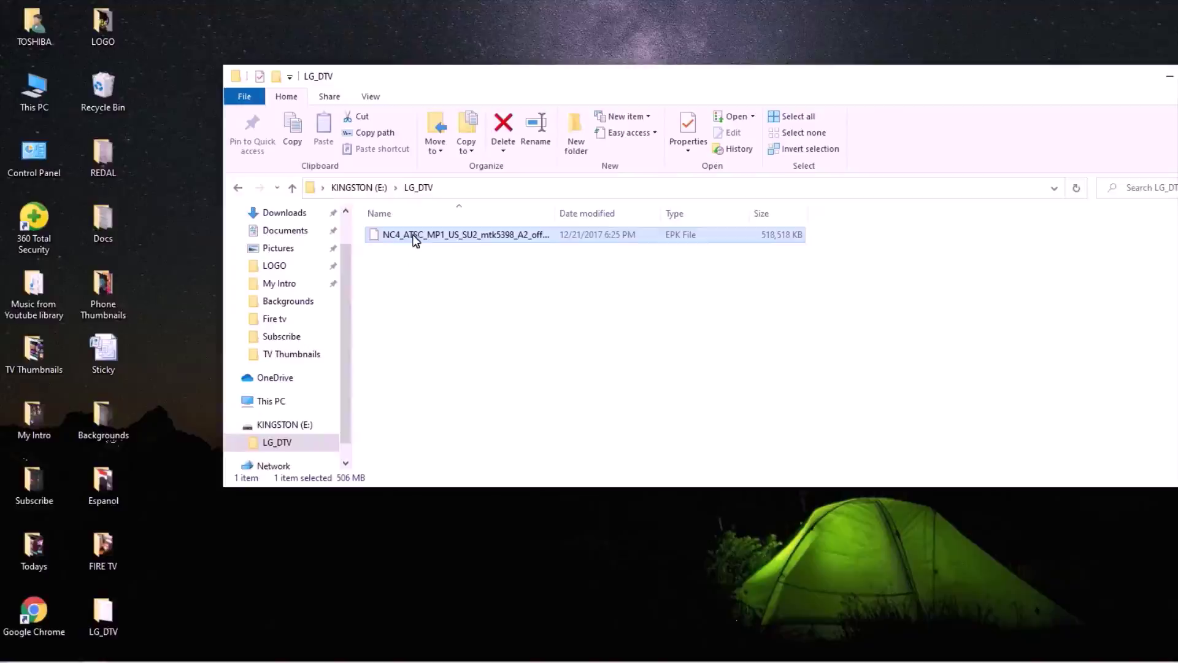
{"action": "left_click_drag", "start_coordinate": [1026, 88], "coordinate": [913, 104]}
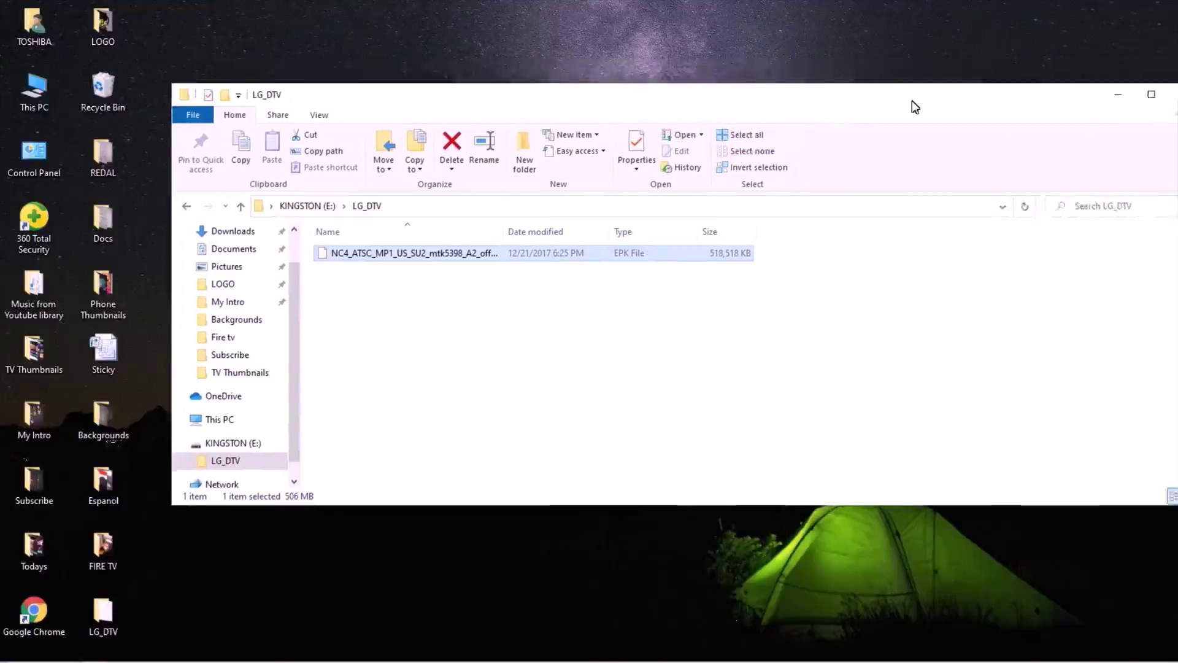